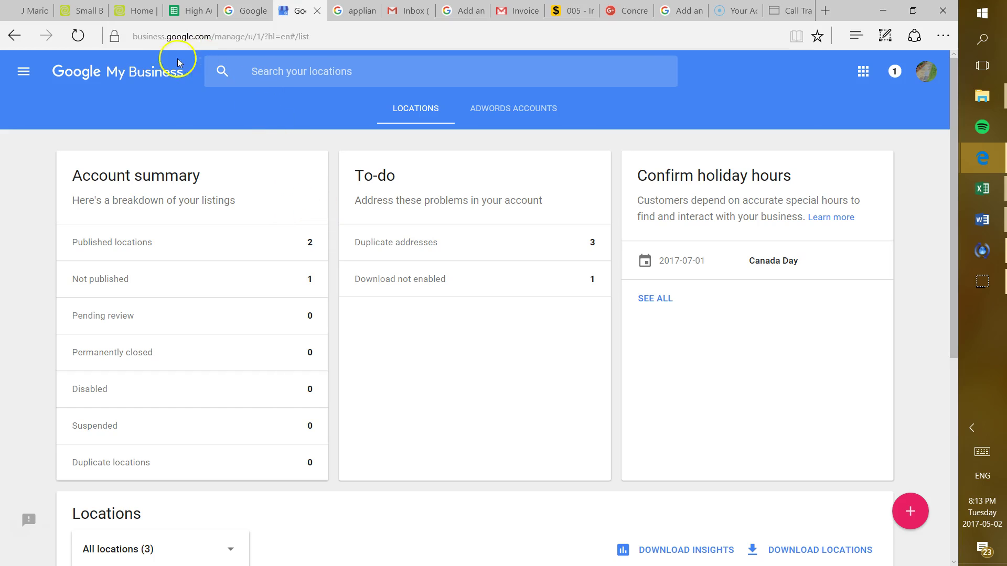
Go to google.com/business and switch to a different signed-in Google account
left_click(315, 36)
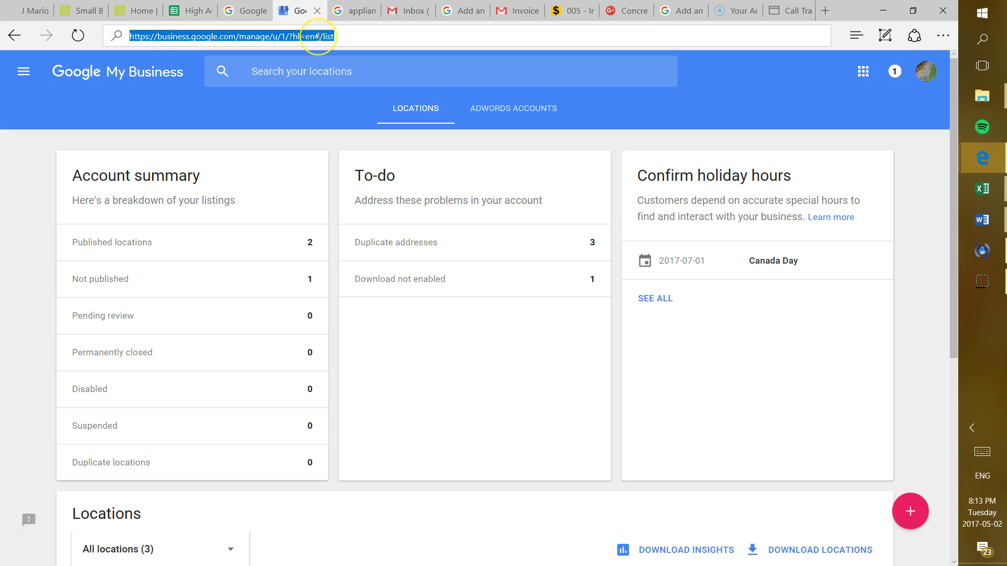
type("googl")
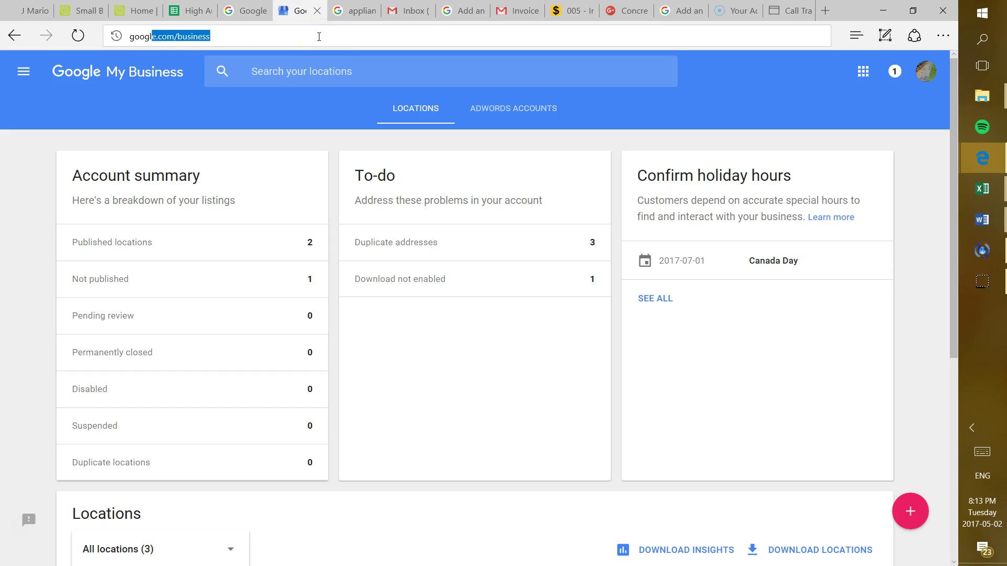
type("e.com")
type("/")
type("bus")
type("iness")
key("Return")
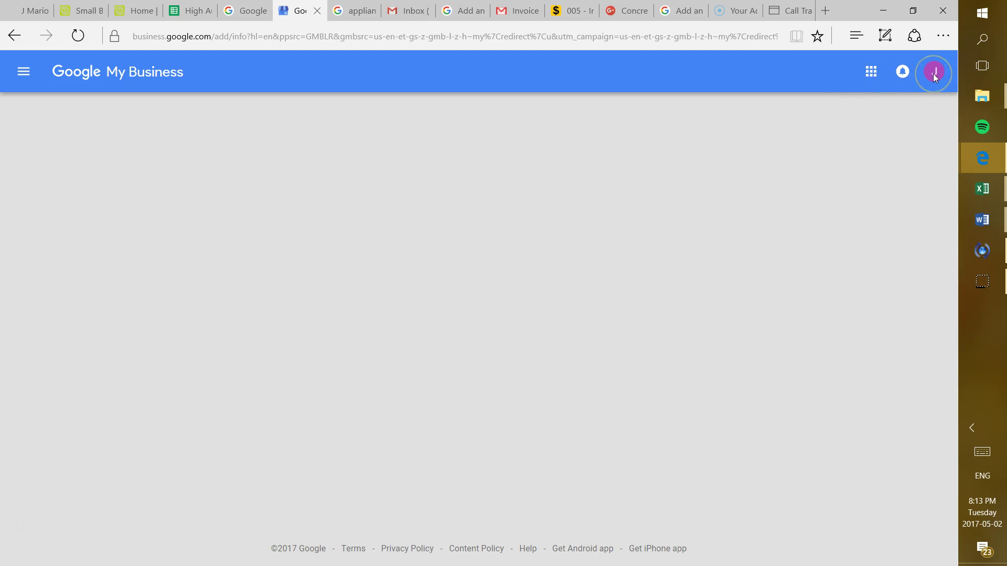
left_click(935, 74)
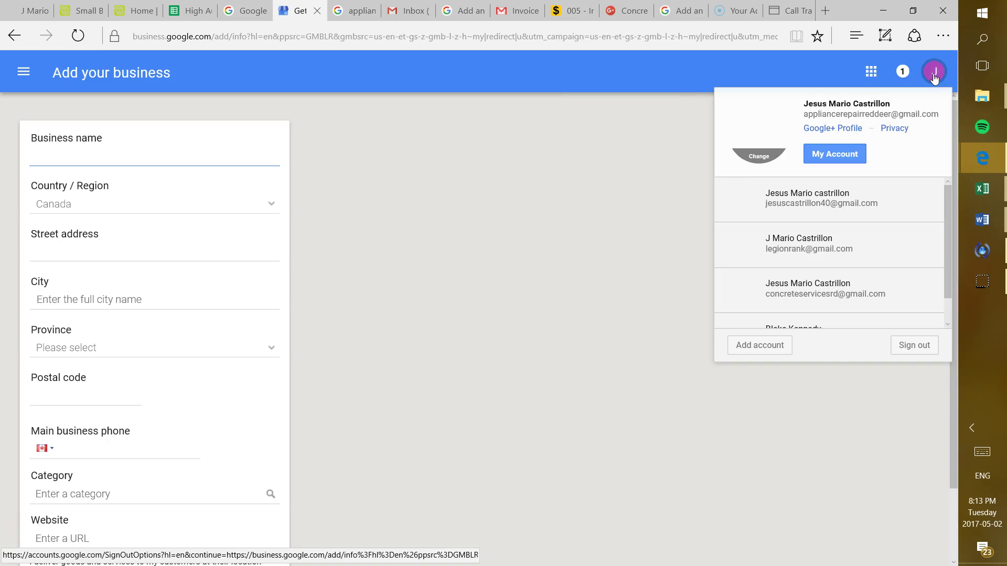
left_click(797, 204)
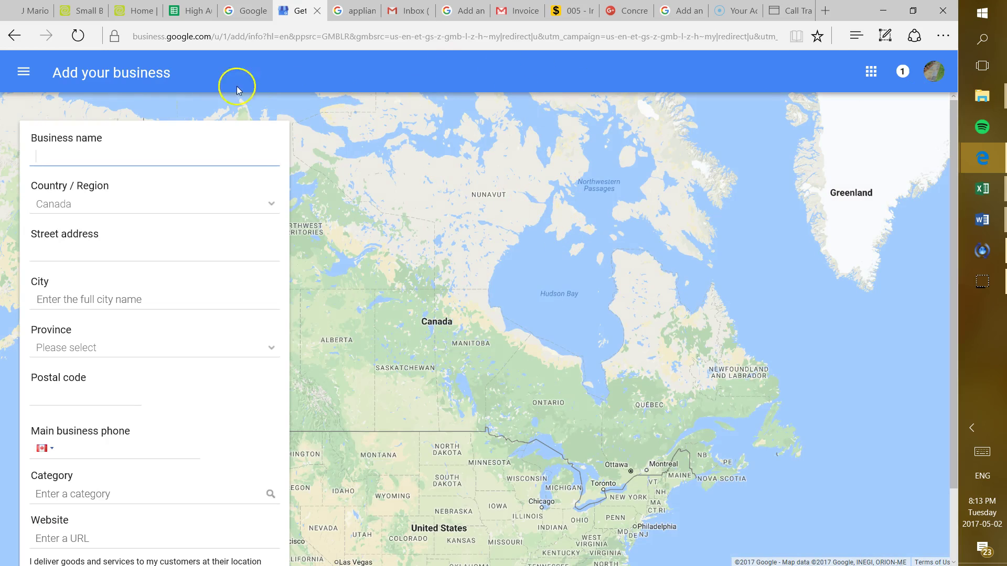
Go to All locations from the main menu and open the Appliance Repair Red Deer listing
left_click(23, 75)
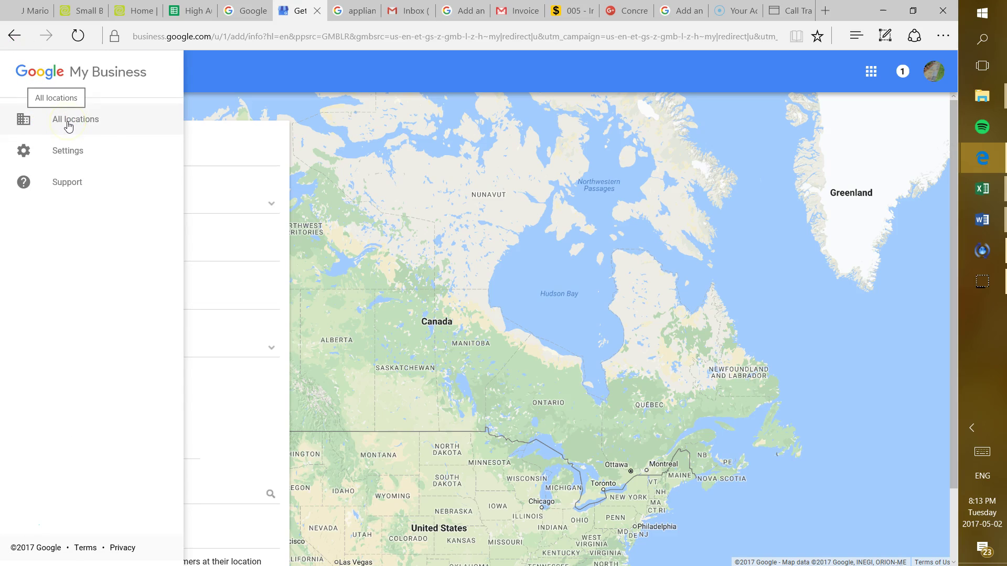
left_click(68, 122)
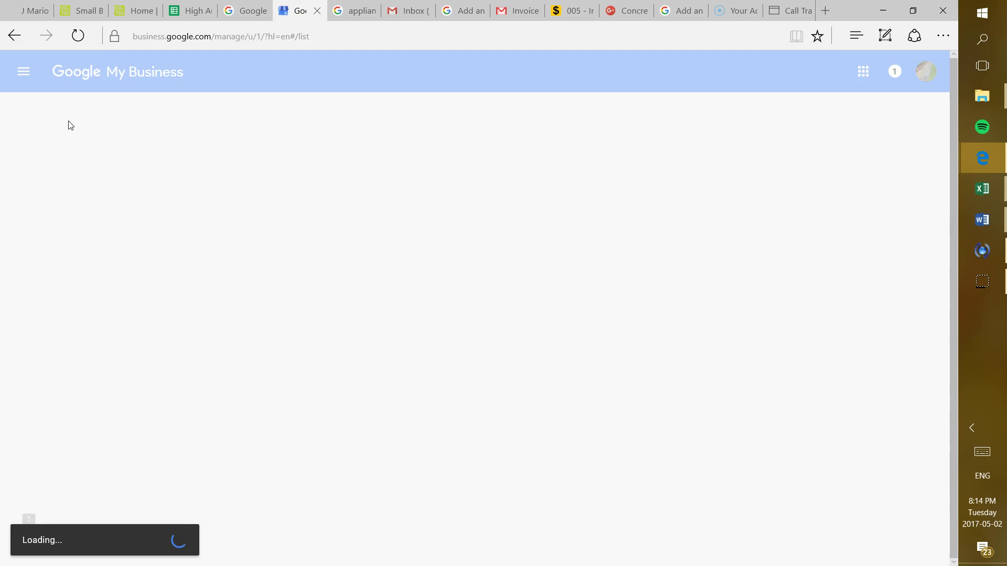
left_click(72, 123)
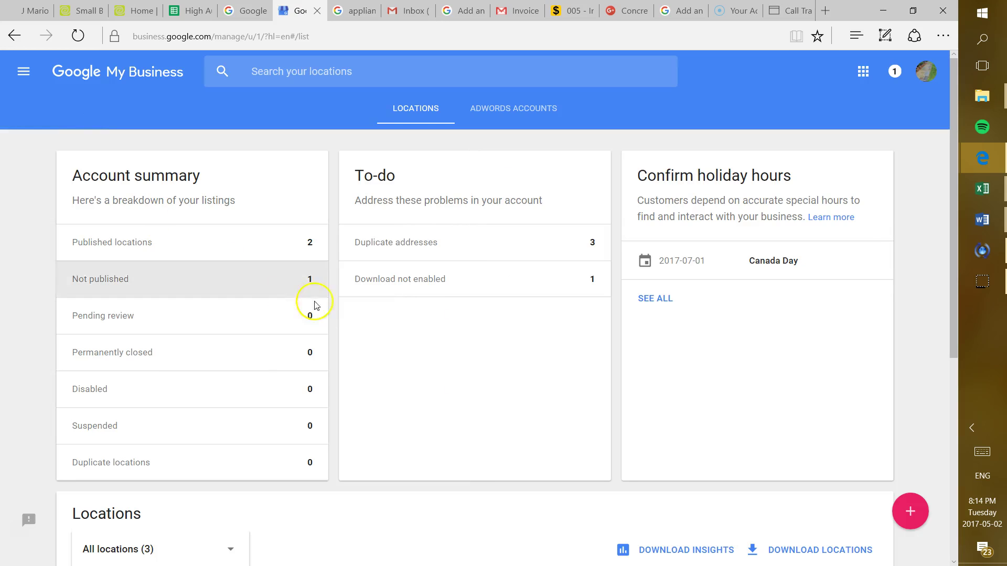
scroll(475, 184, "down", 5)
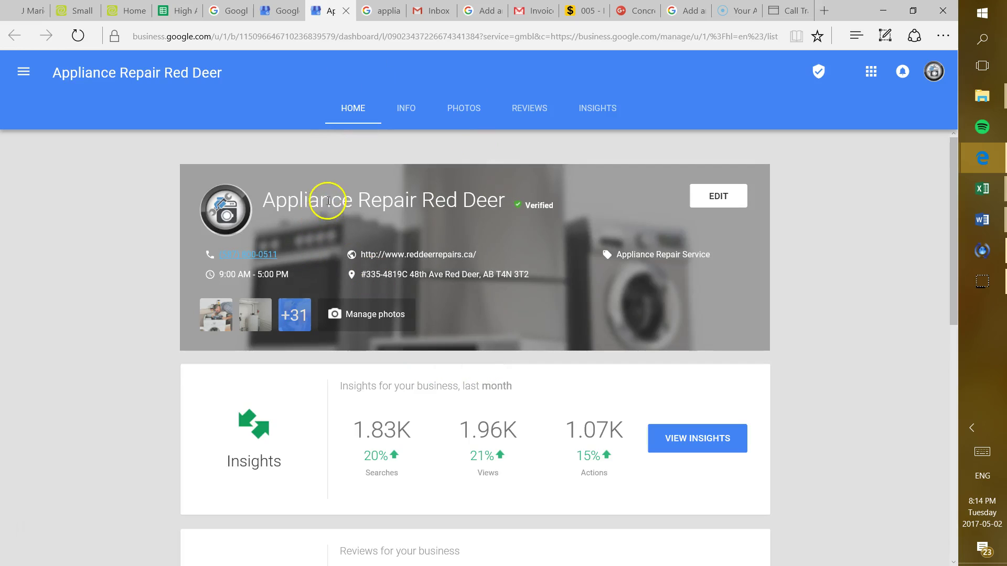
left_click_drag(267, 201, 453, 216)
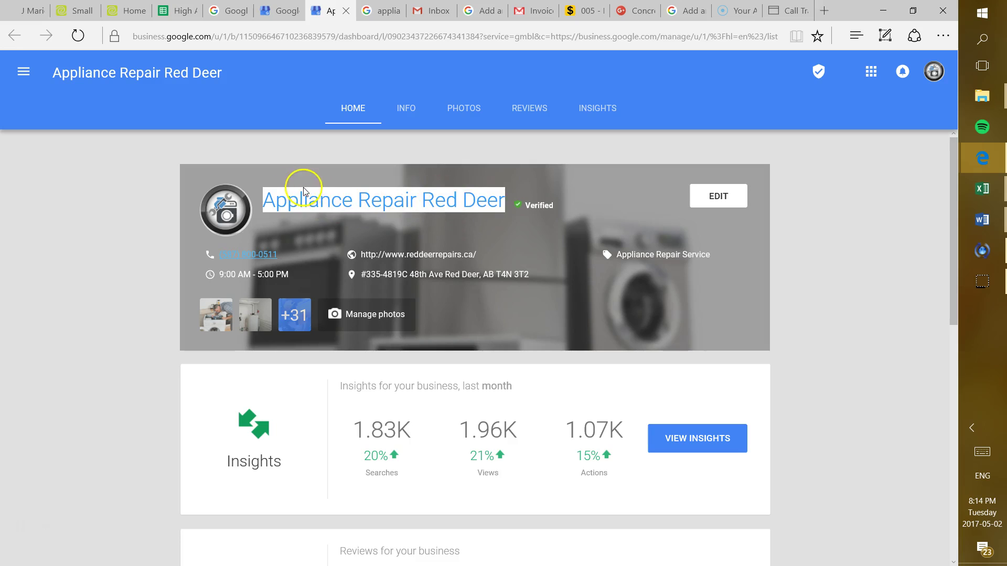
left_click(47, 165)
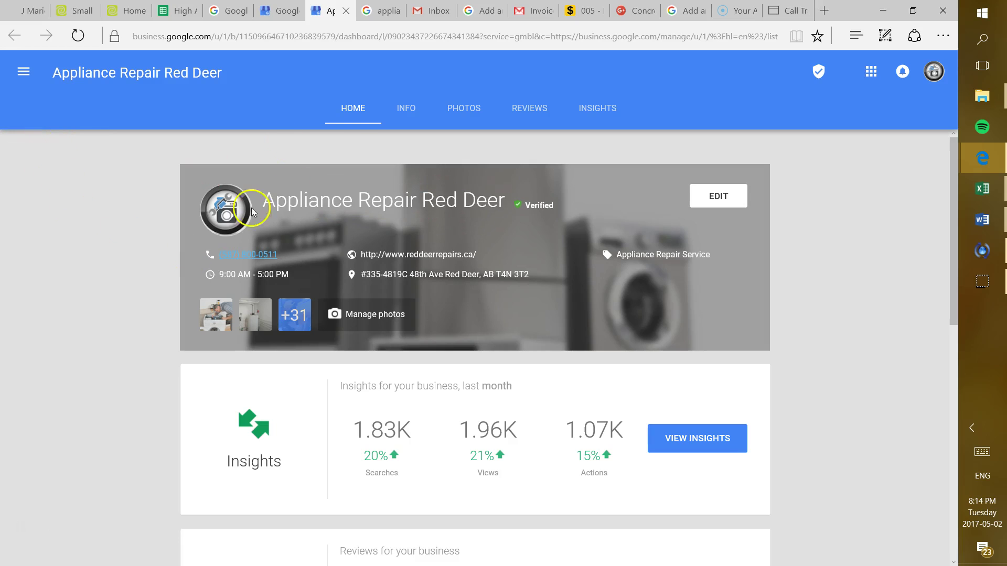
scroll(429, 260, "down", 2)
scroll(393, 299, "up", 2)
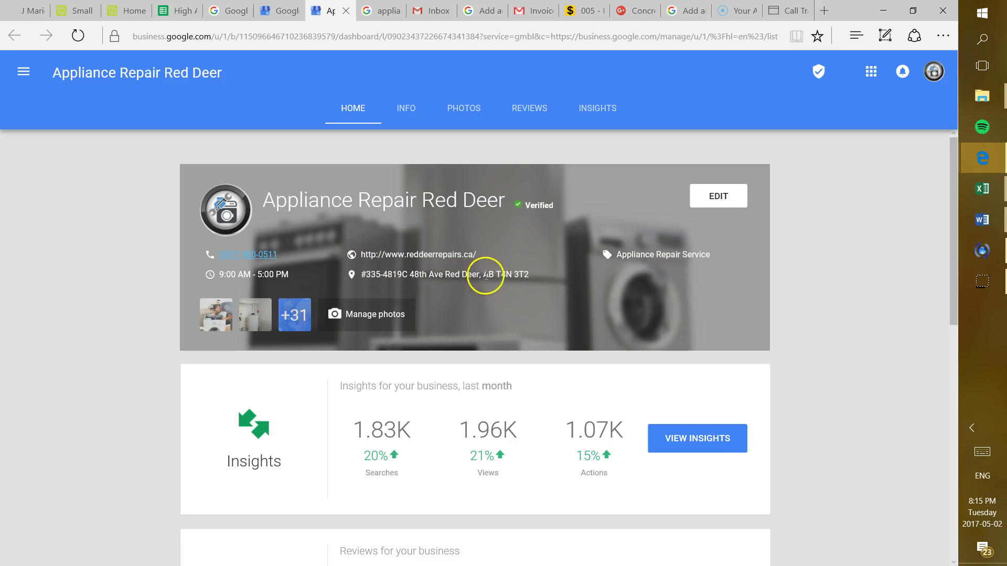
scroll(618, 268, "down", 2)
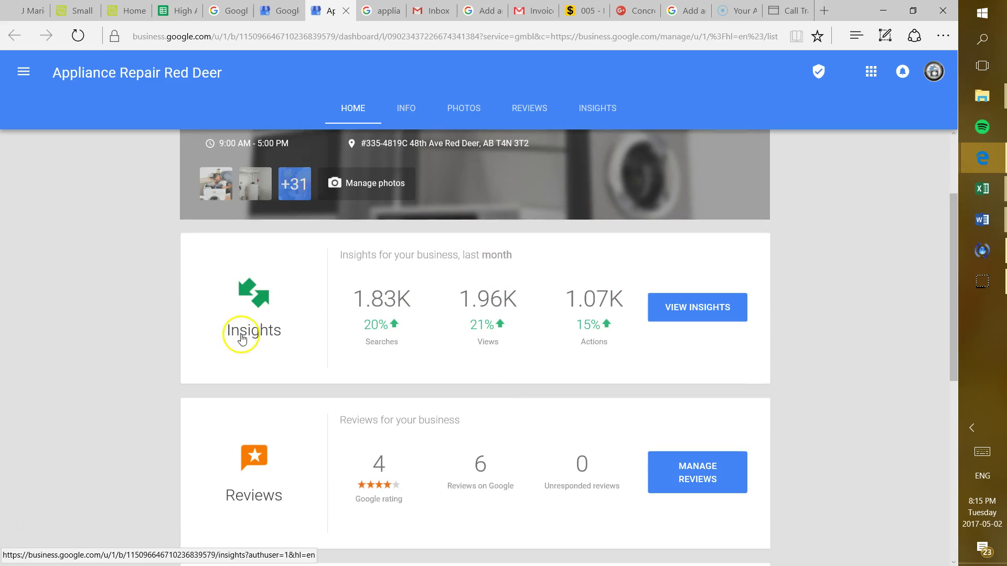
Open the listing's full insights report and select the Discovery share of customer searches
left_click(701, 307)
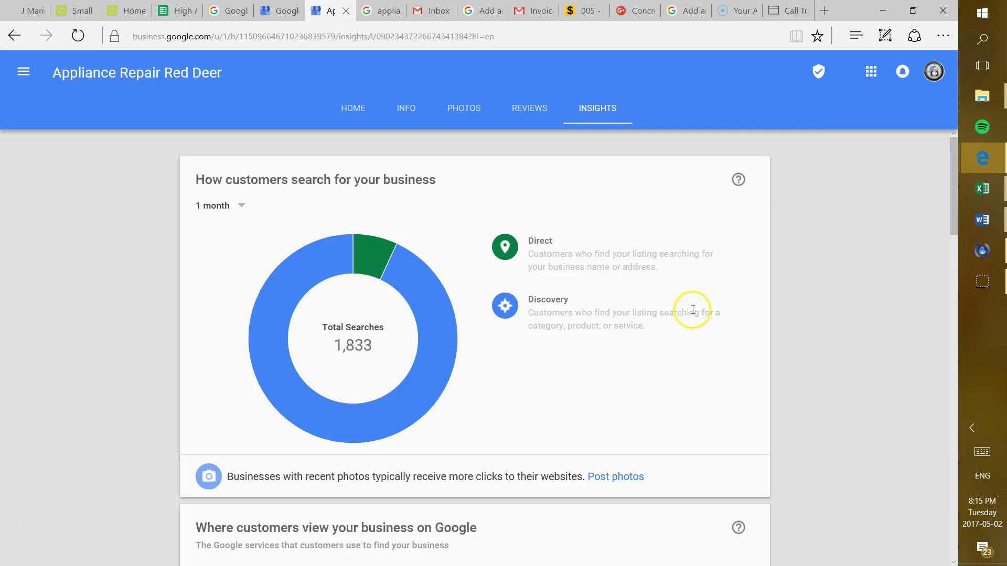
scroll(564, 329, "down", 1)
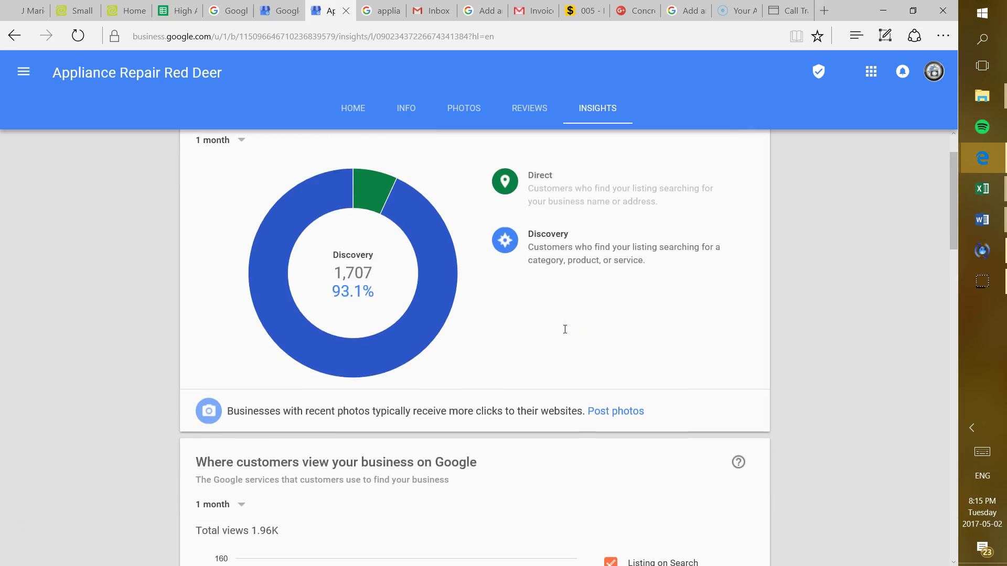
scroll(564, 334, "up", 1)
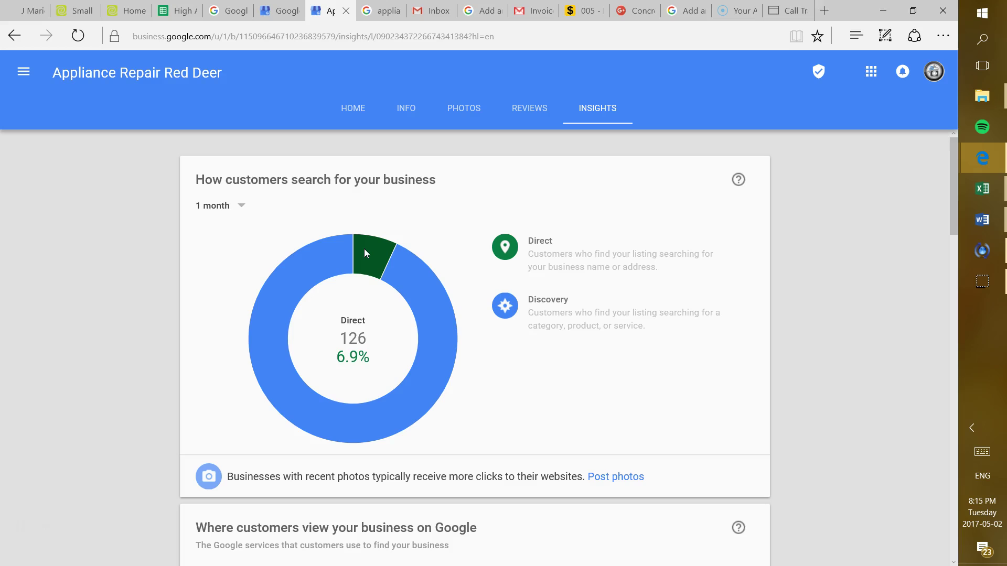
left_click(371, 252)
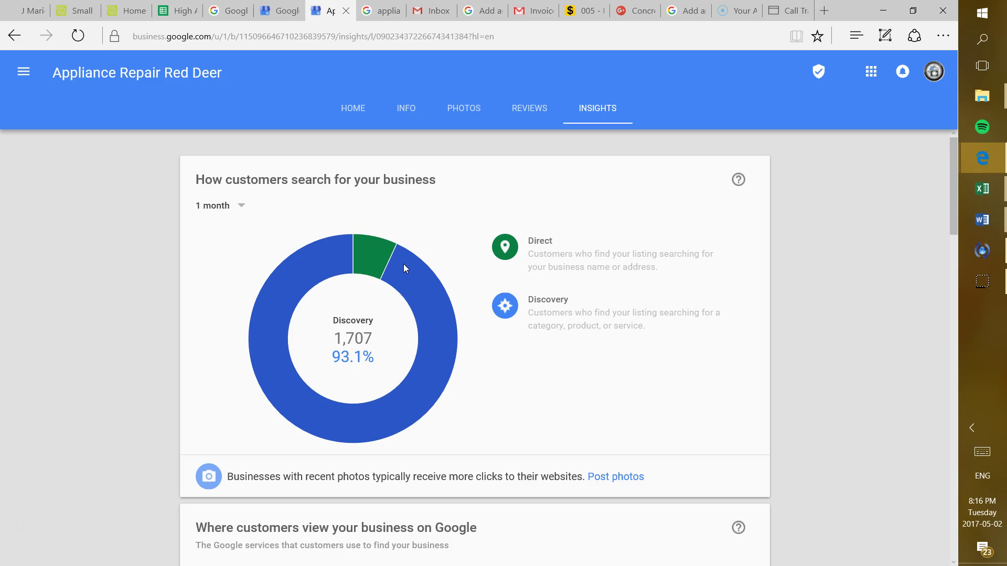
scroll(403, 264, "down", 3)
scroll(404, 270, "down", 1)
scroll(405, 269, "down", 1)
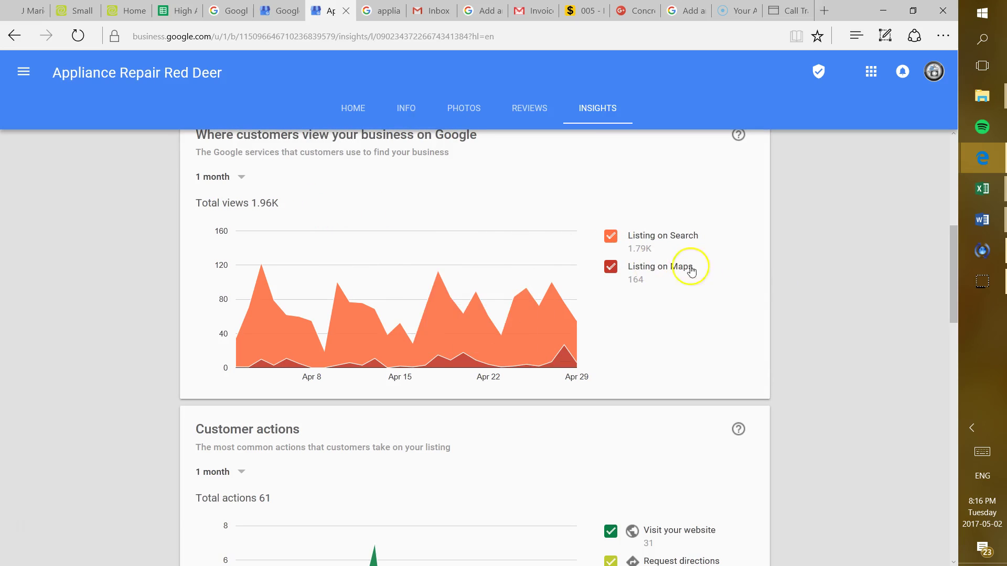
Toggle the Search and Maps view filters and highlight the 1,833 total searches figure
left_click(611, 237)
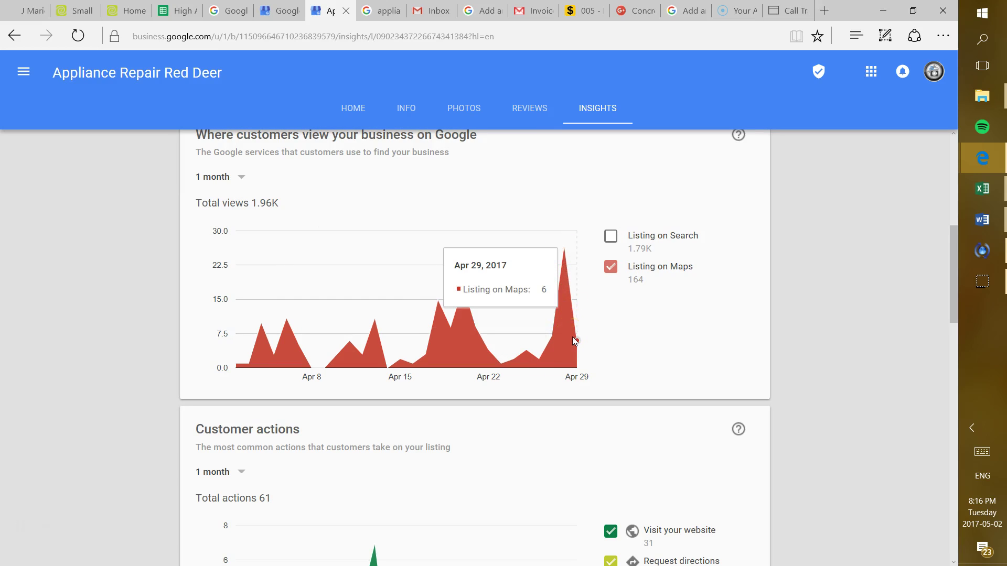
left_click(612, 238)
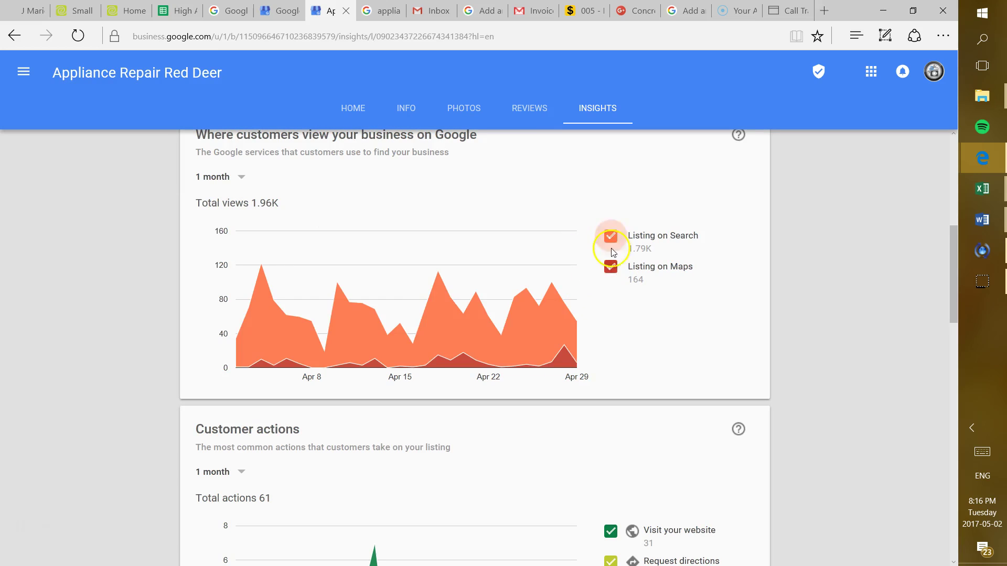
left_click(611, 268)
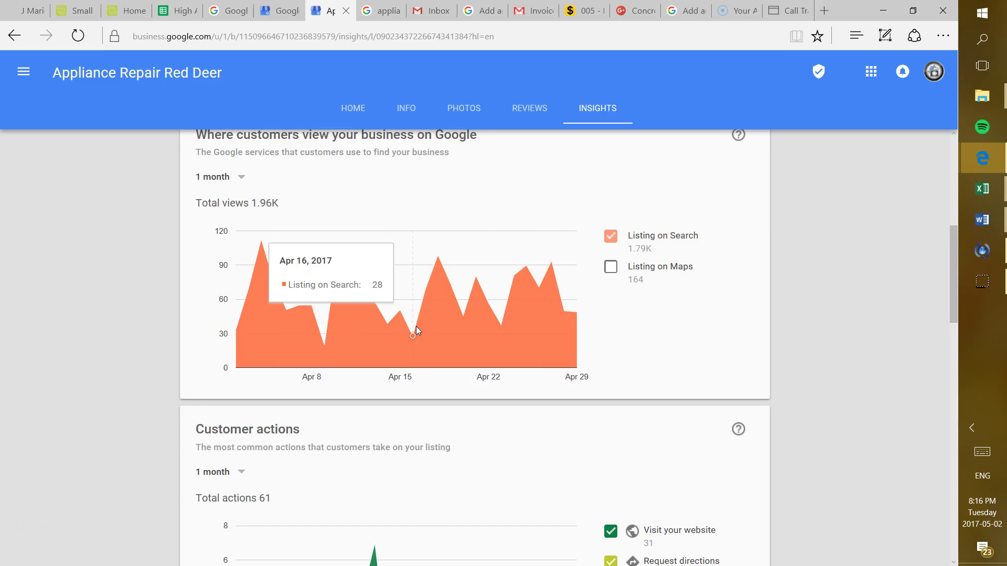
scroll(538, 330, "down", 1)
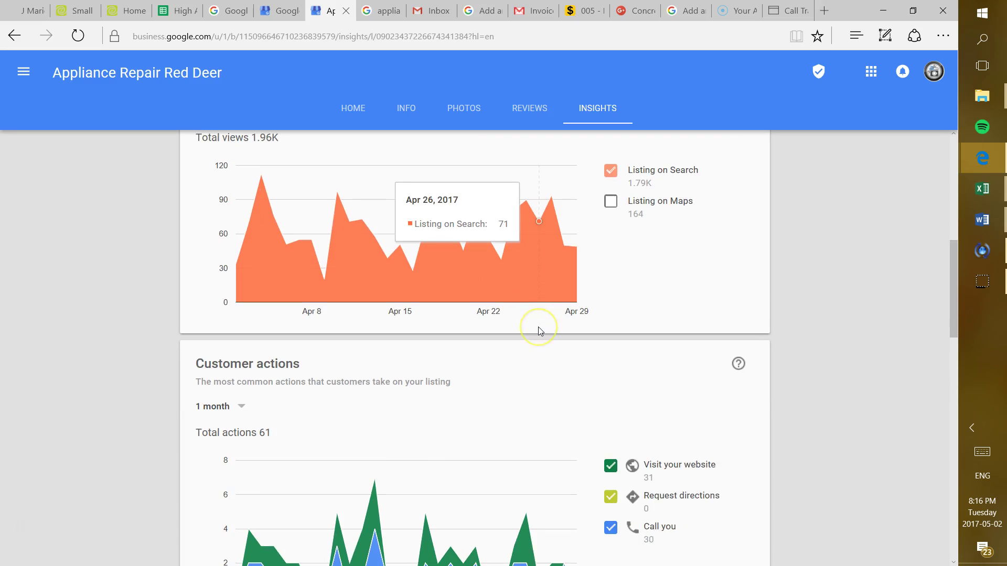
scroll(539, 330, "down", 3)
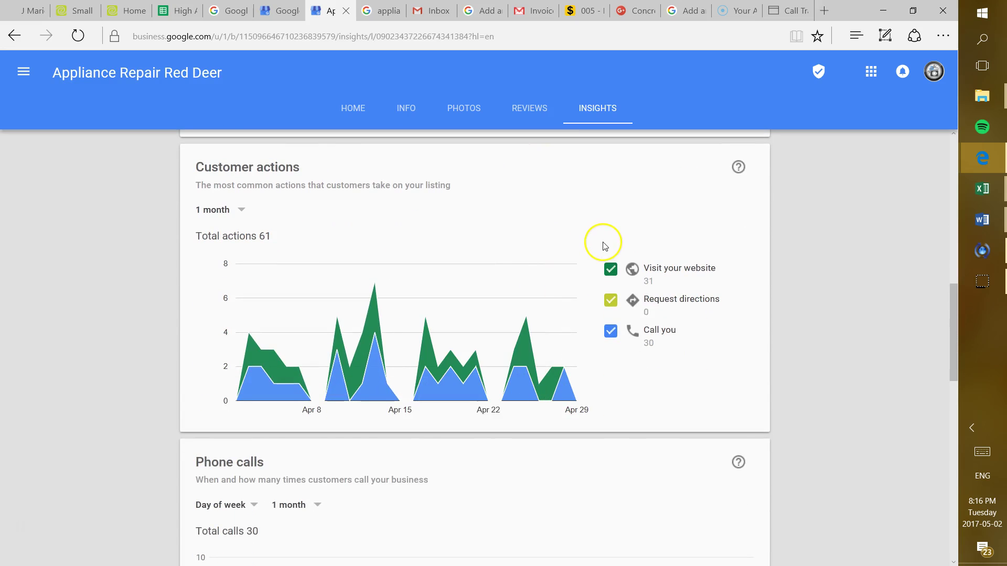
scroll(603, 246, "down", 1)
scroll(603, 245, "down", 5)
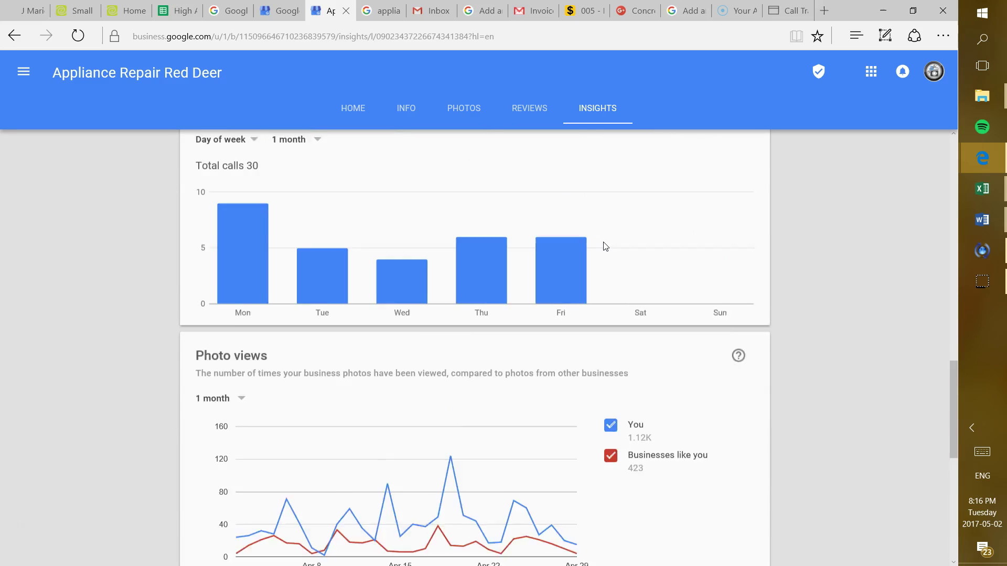
scroll(602, 244, "down", 3)
scroll(603, 246, "down", 2)
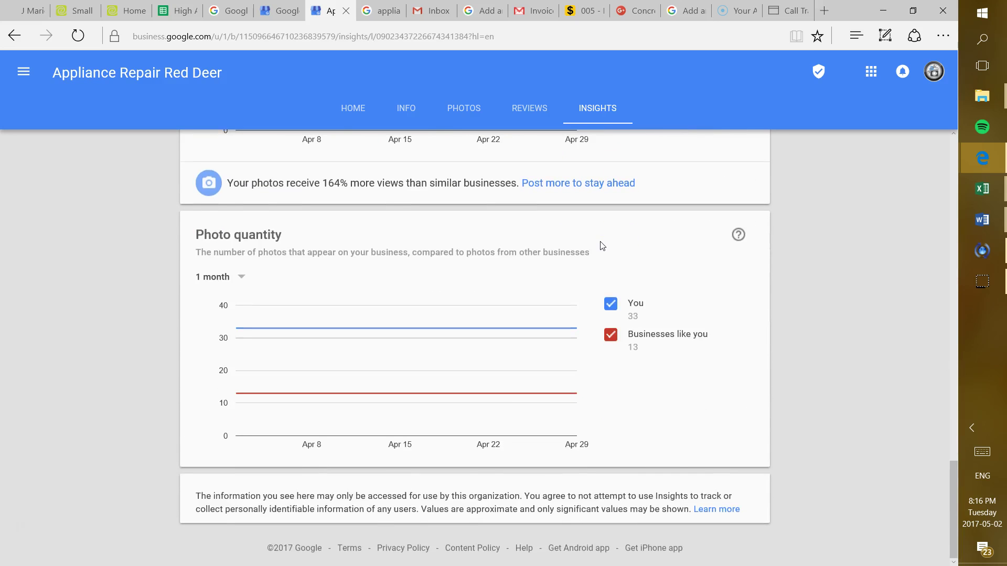
left_click(600, 245)
scroll(600, 252, "up", 3)
scroll(600, 263, "up", 2)
scroll(599, 271, "up", 1)
scroll(598, 270, "up", 5)
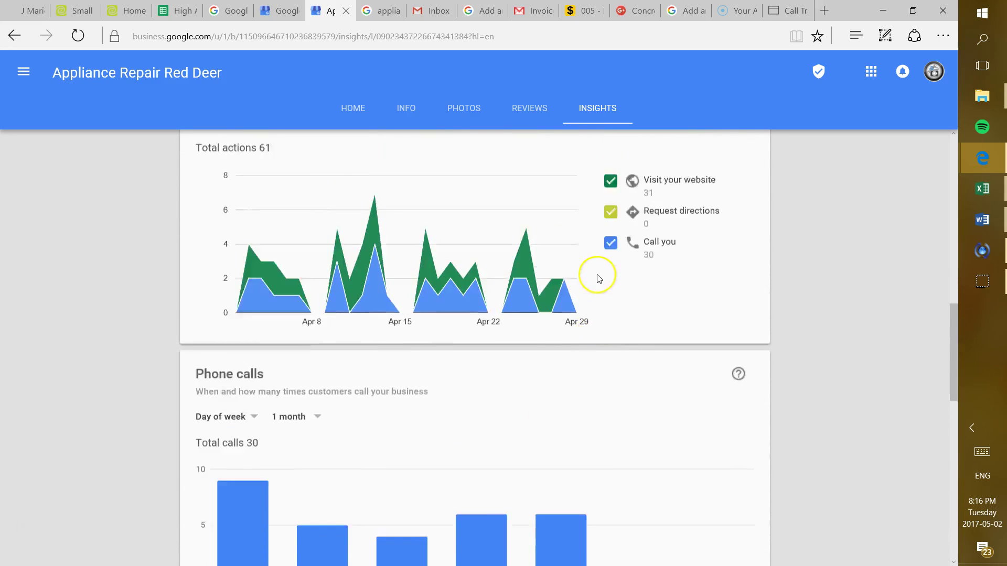
scroll(598, 274, "up", 5)
scroll(597, 278, "up", 4)
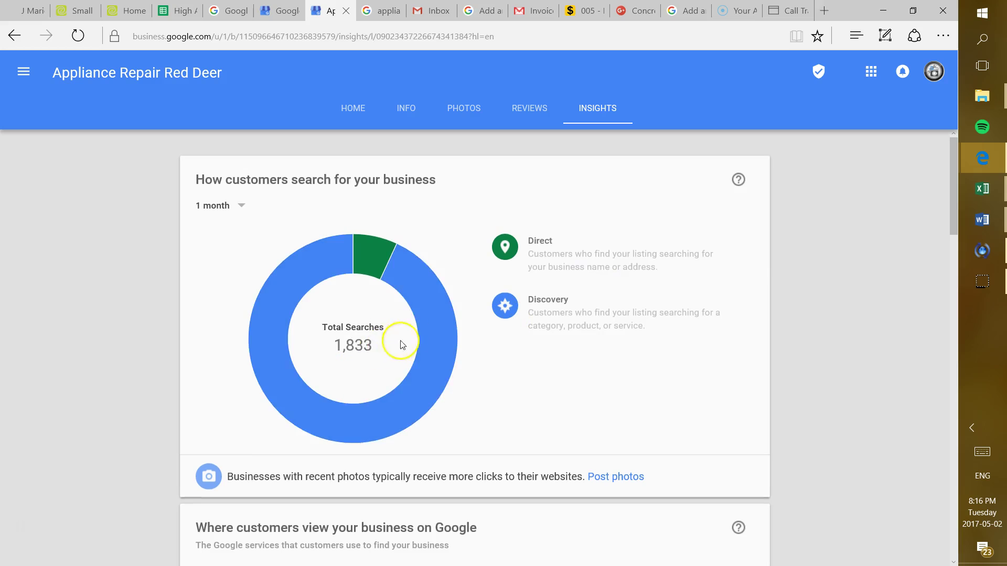
double_click(359, 345)
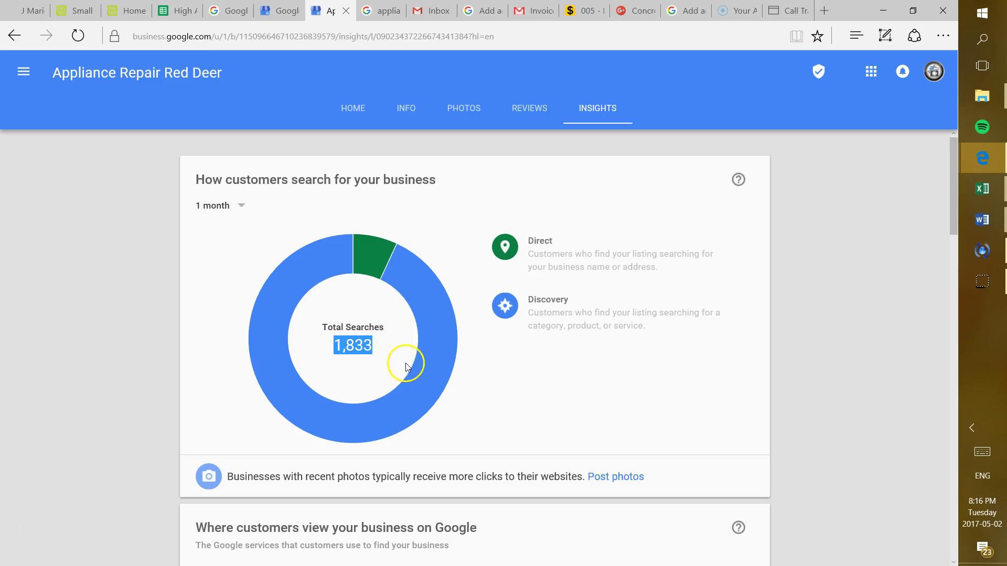
Return to the HOME overview and open the full Appliance Repair Red Deer reviews list
left_click(356, 110)
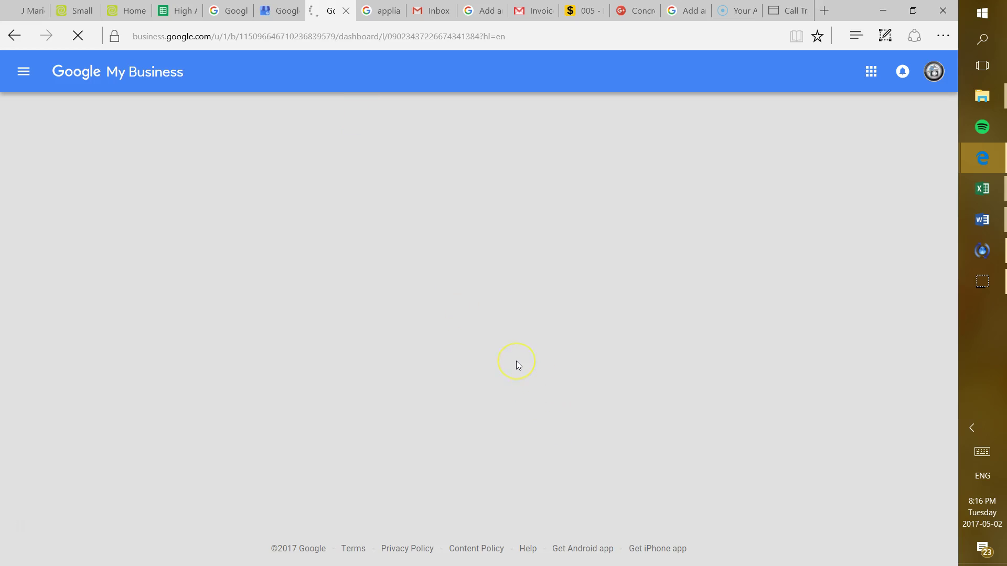
scroll(517, 361, "down", 3)
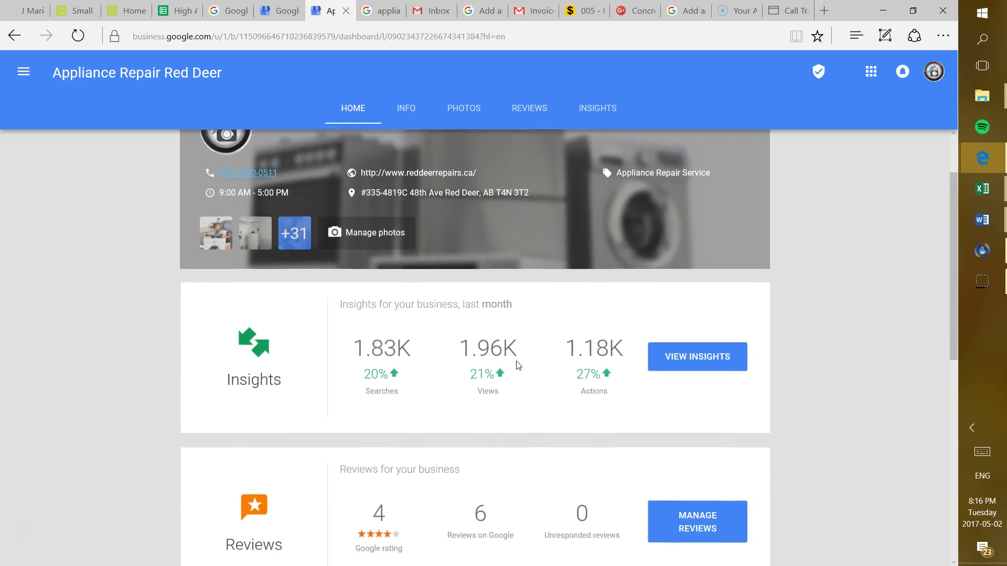
scroll(516, 365, "down", 1)
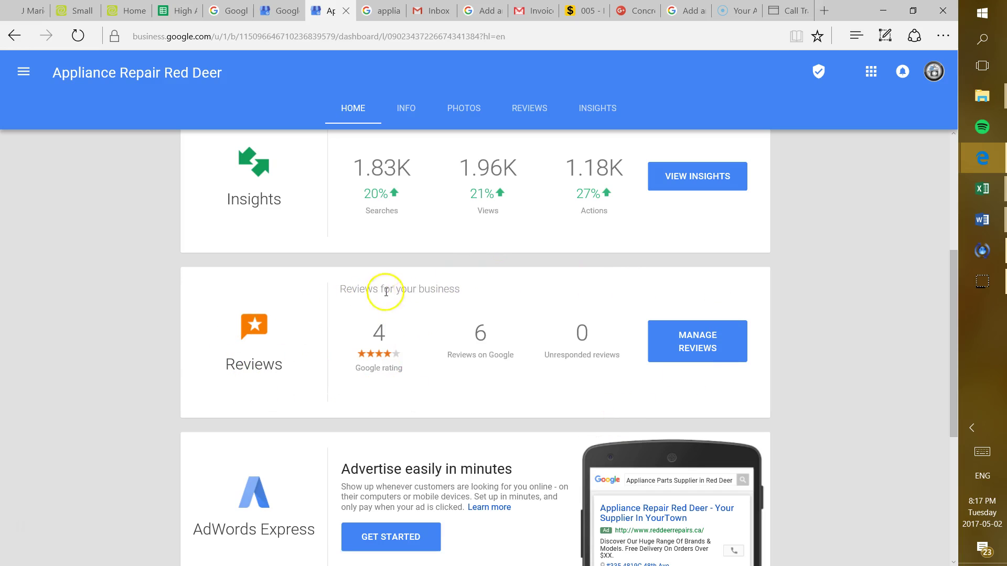
scroll(462, 322, "up", 4)
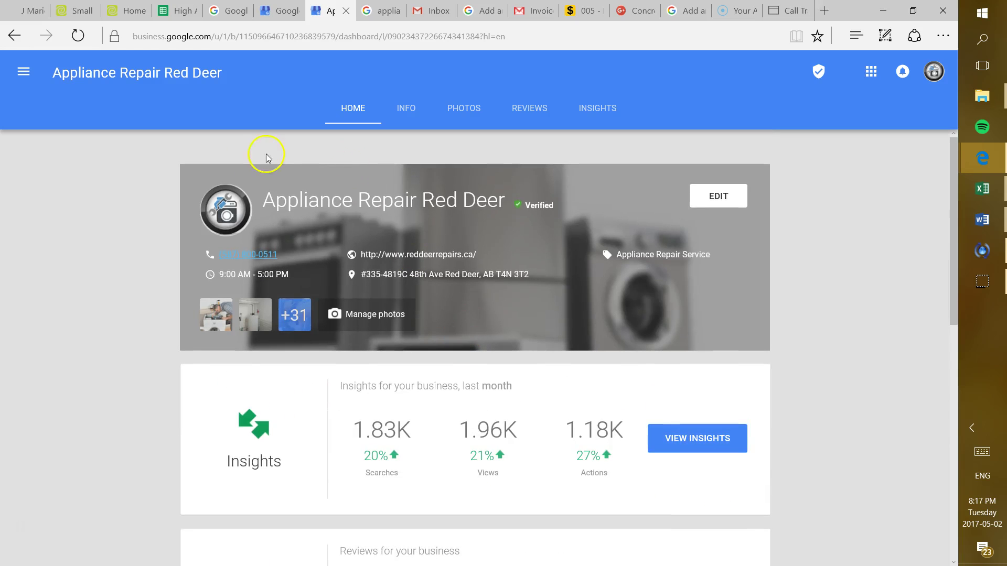
scroll(483, 153, "down", 4)
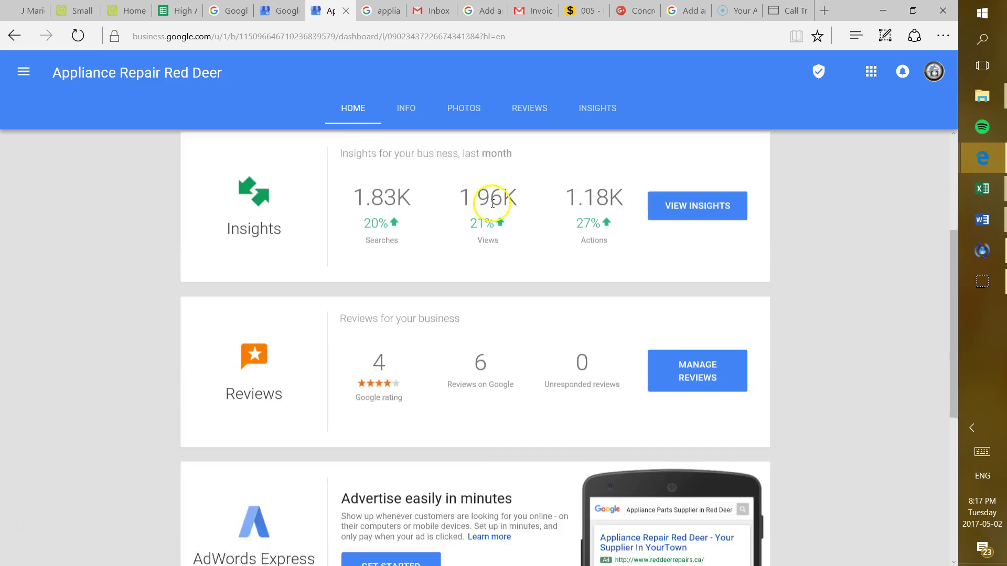
left_click(694, 349)
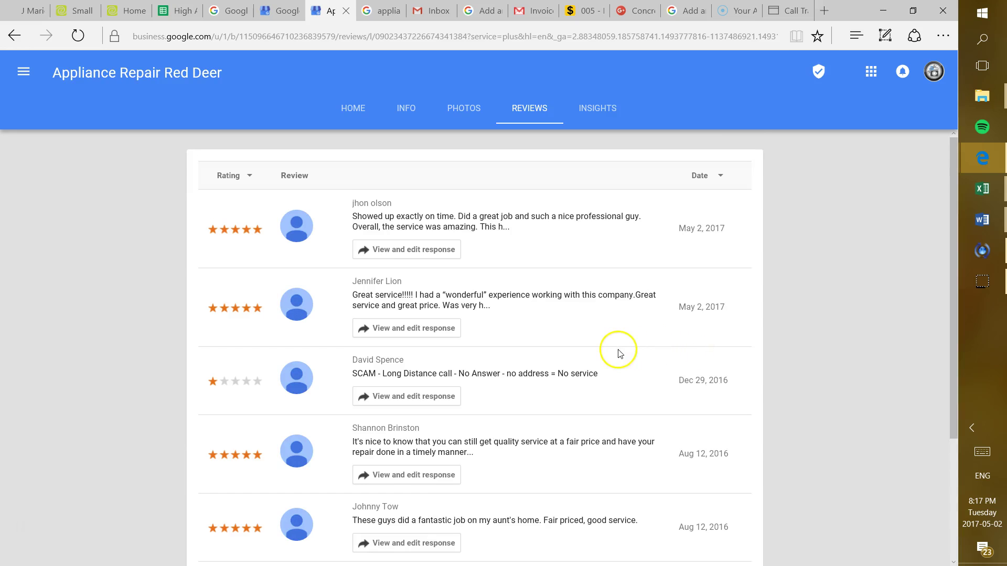
scroll(600, 348, "down", 1)
scroll(435, 217, "up", 1)
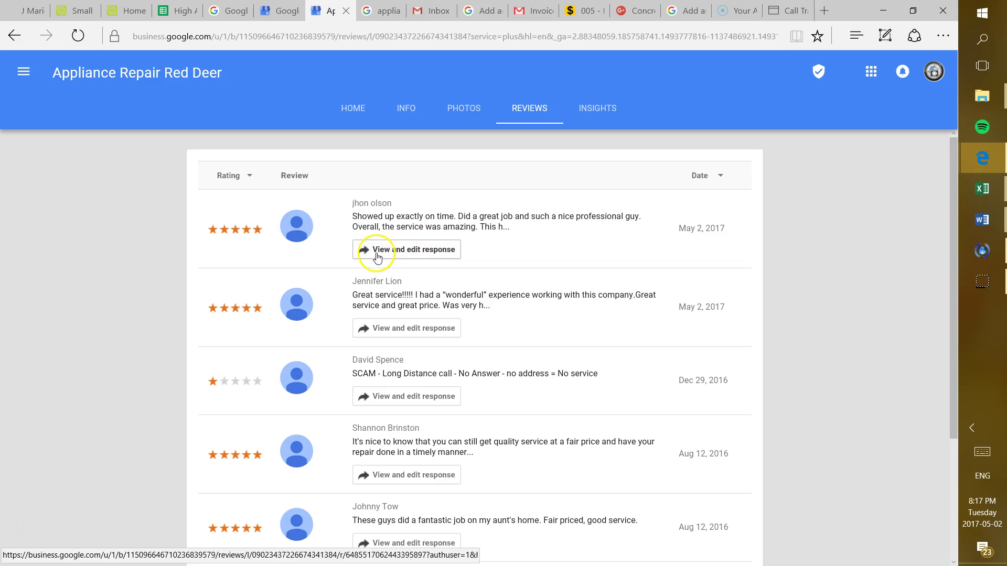
Open and highlight the owner's replies on the first two reviews, then return to HOME
left_click(409, 251)
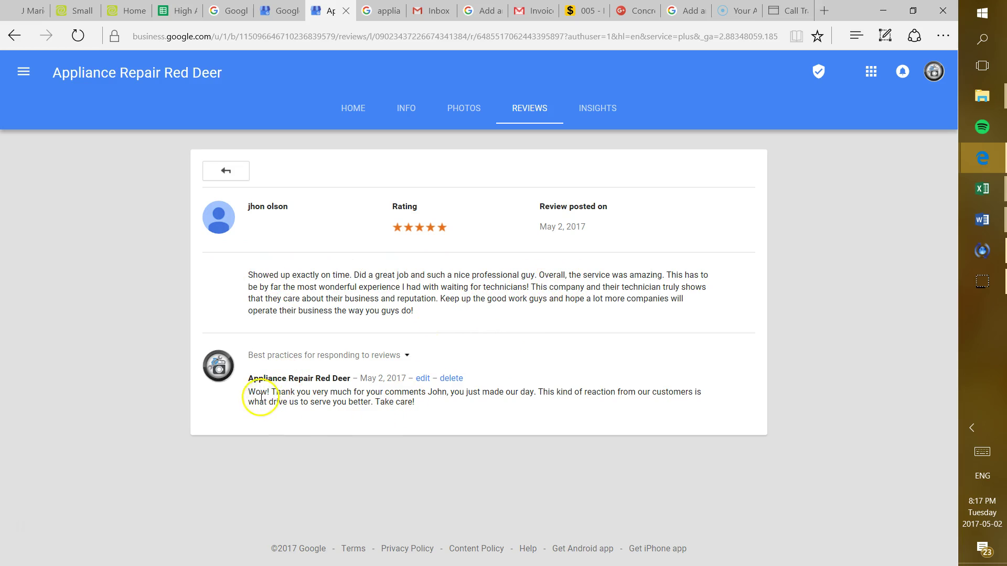
left_click_drag(249, 393, 409, 417)
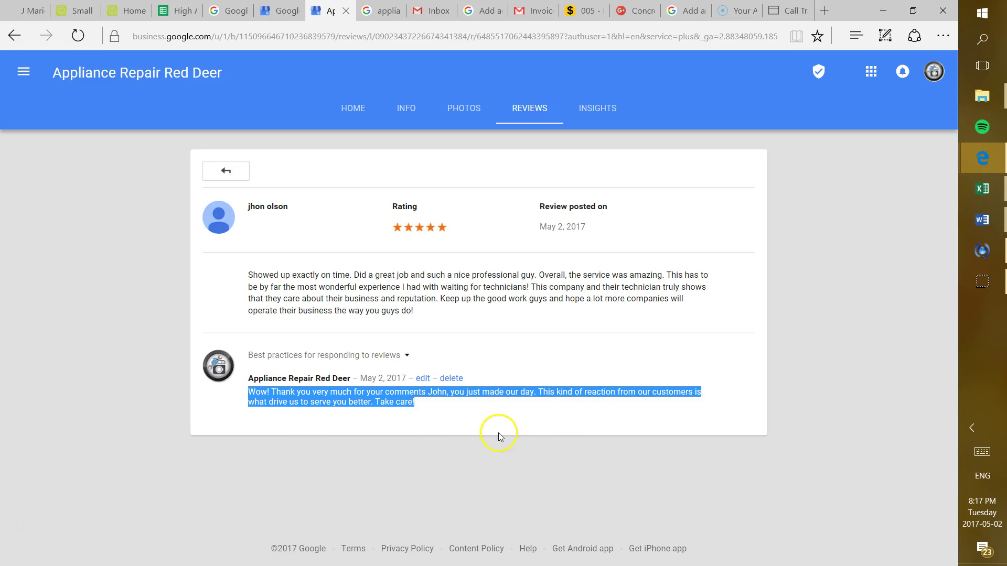
left_click(224, 174)
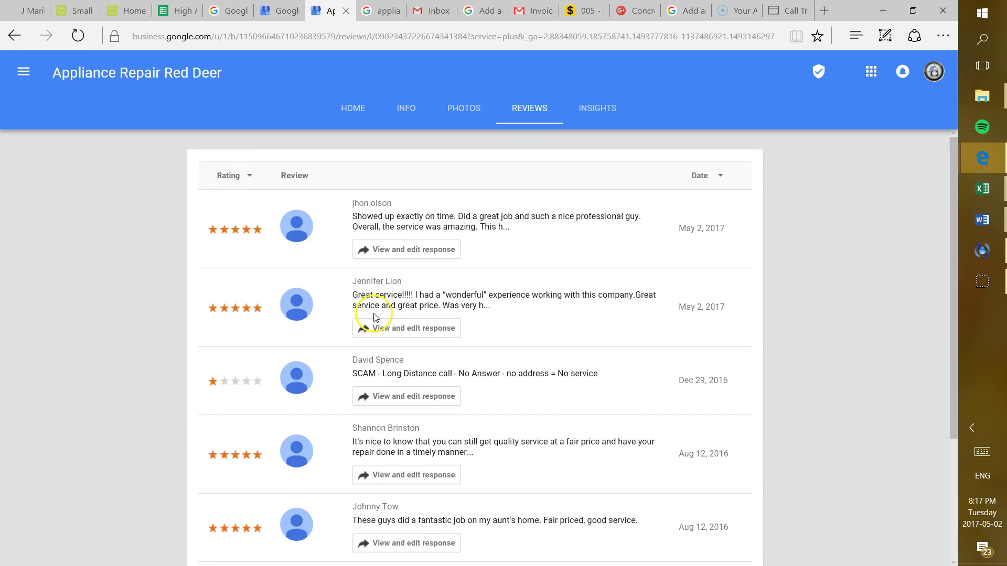
left_click(384, 328)
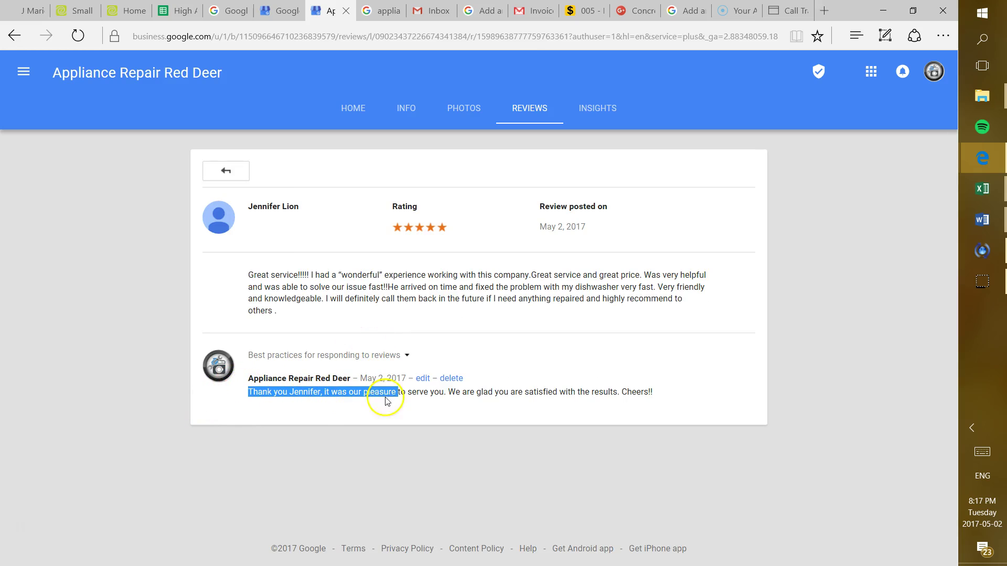
left_click_drag(245, 392, 637, 425)
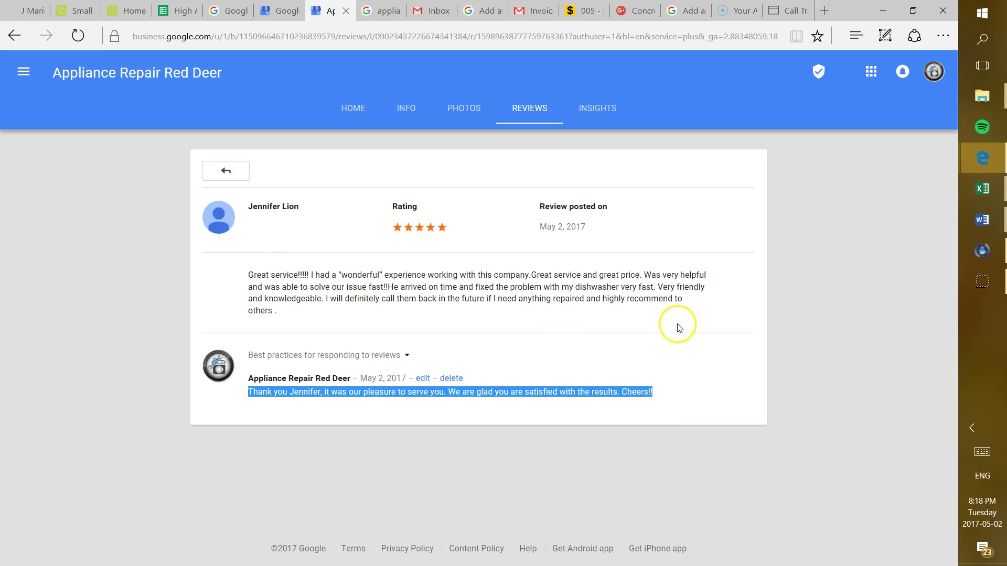
left_click(226, 171)
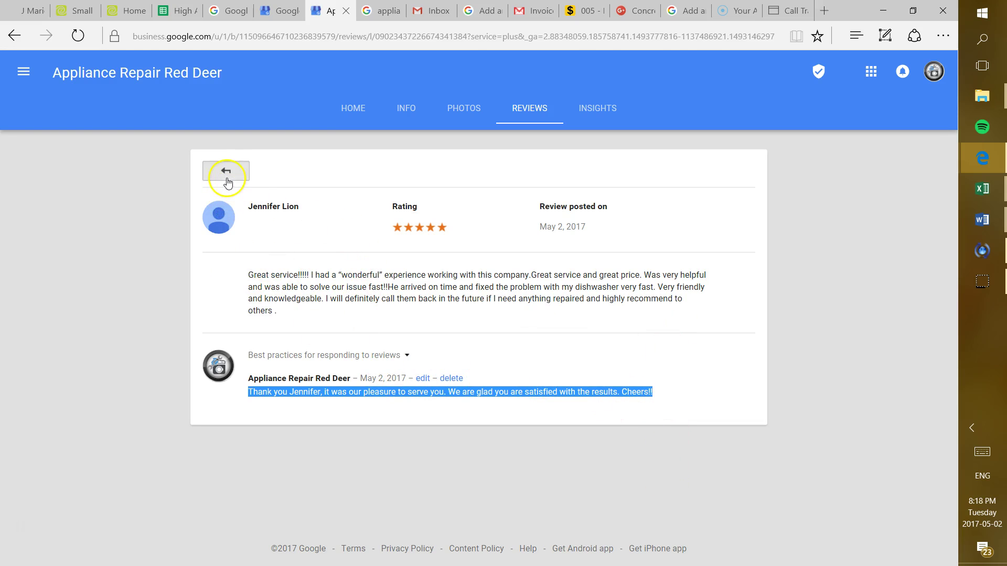
scroll(361, 290, "down", 2)
scroll(370, 498, "up", 3)
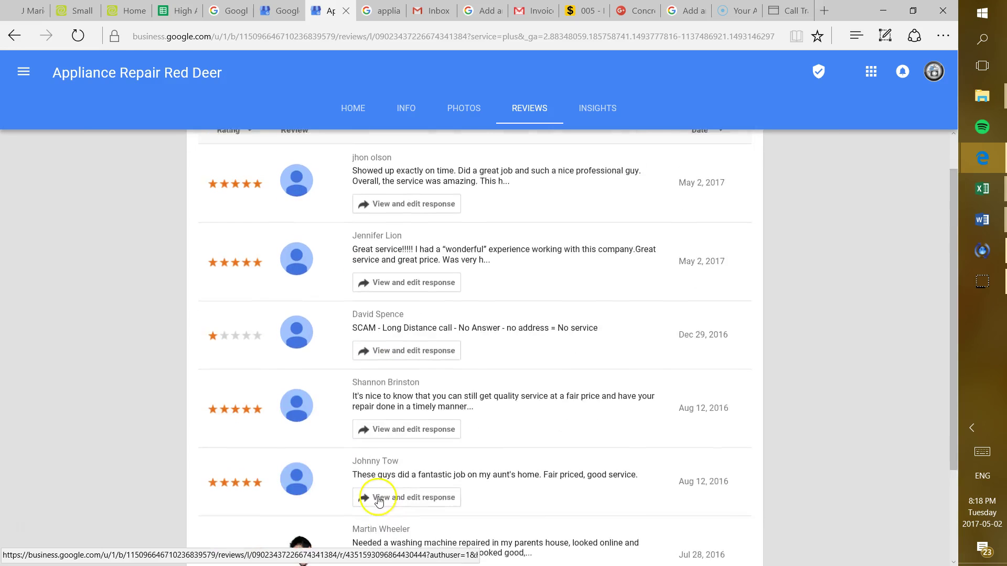
scroll(378, 467, "down", 2)
scroll(394, 378, "up", 2)
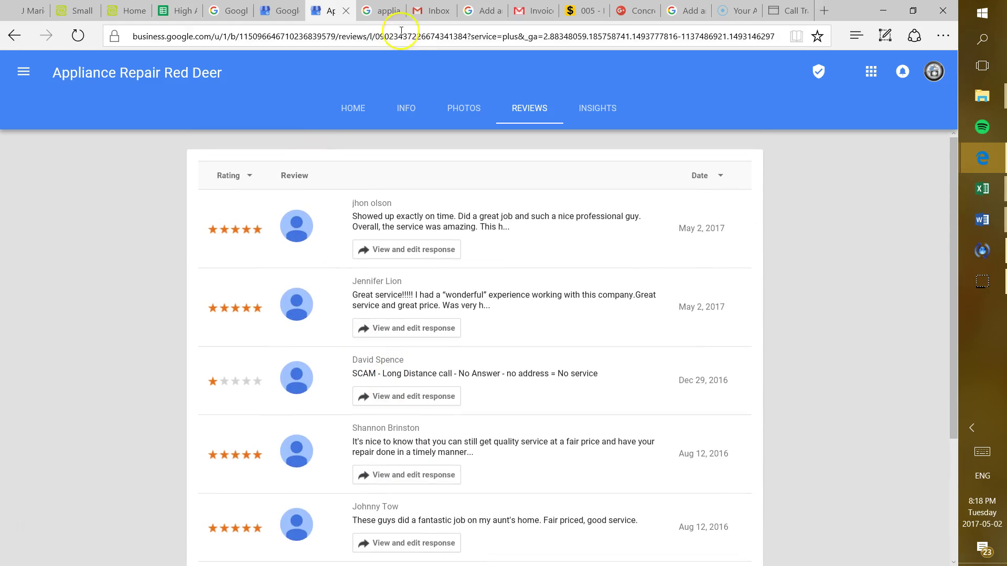
left_click(359, 112)
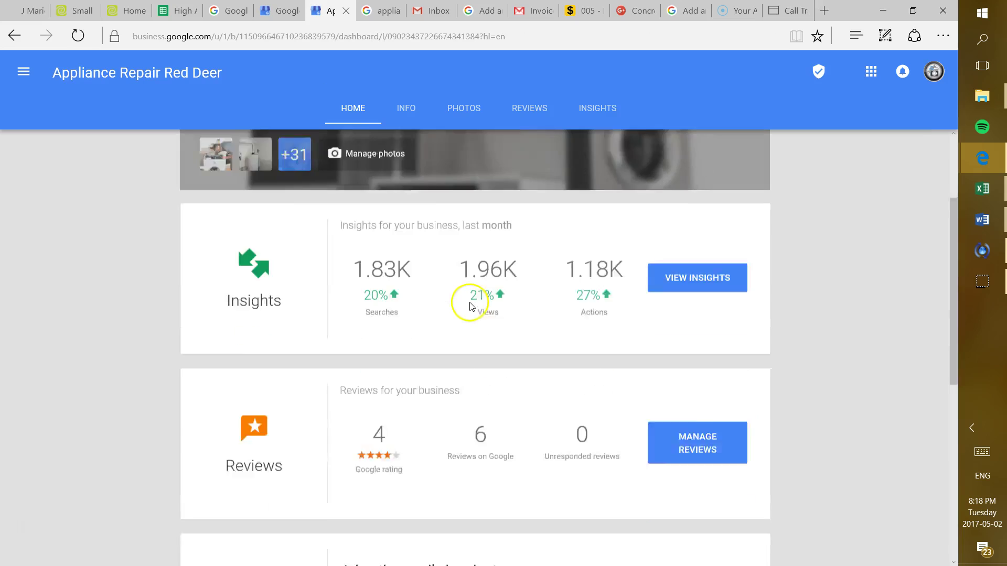
scroll(470, 307, "down", 3)
scroll(470, 306, "down", 3)
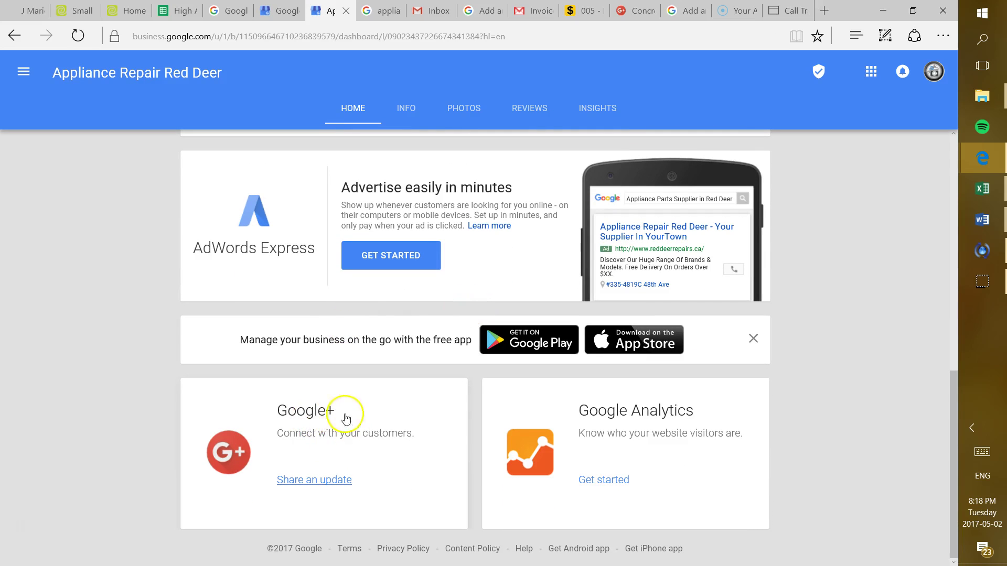
scroll(336, 458, "up", 3)
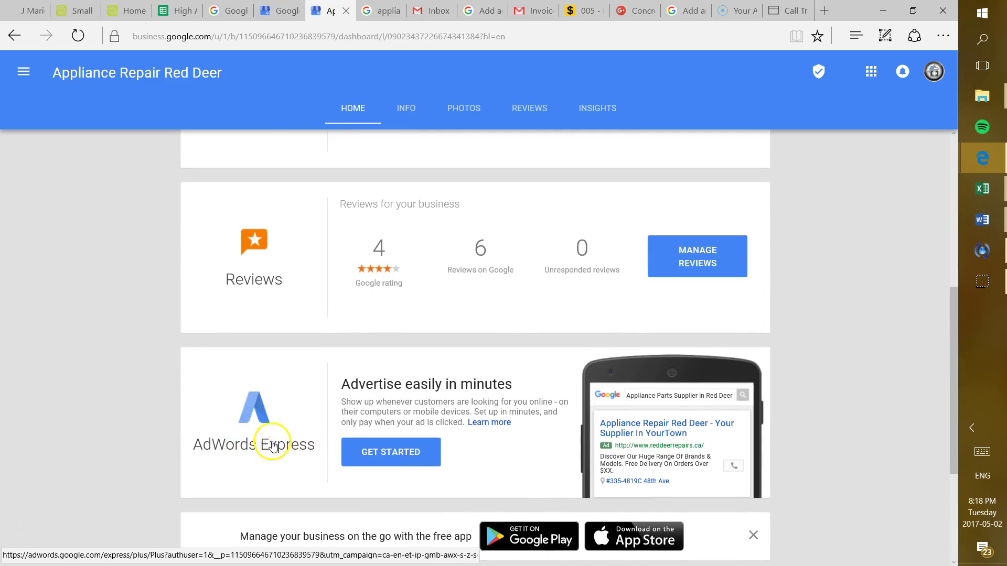
scroll(312, 434, "up", 1)
scroll(346, 445, "down", 1)
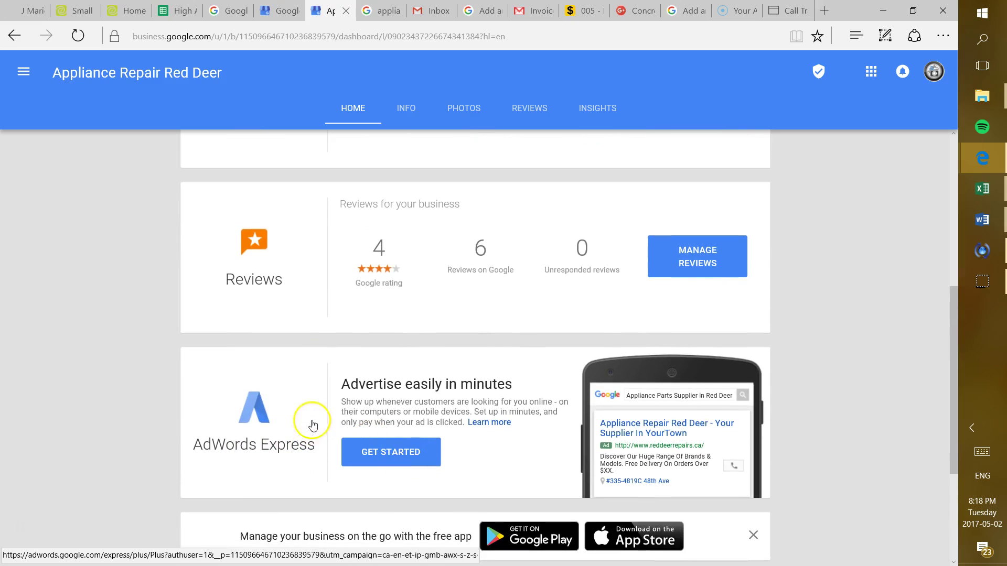
scroll(346, 461, "down", 2)
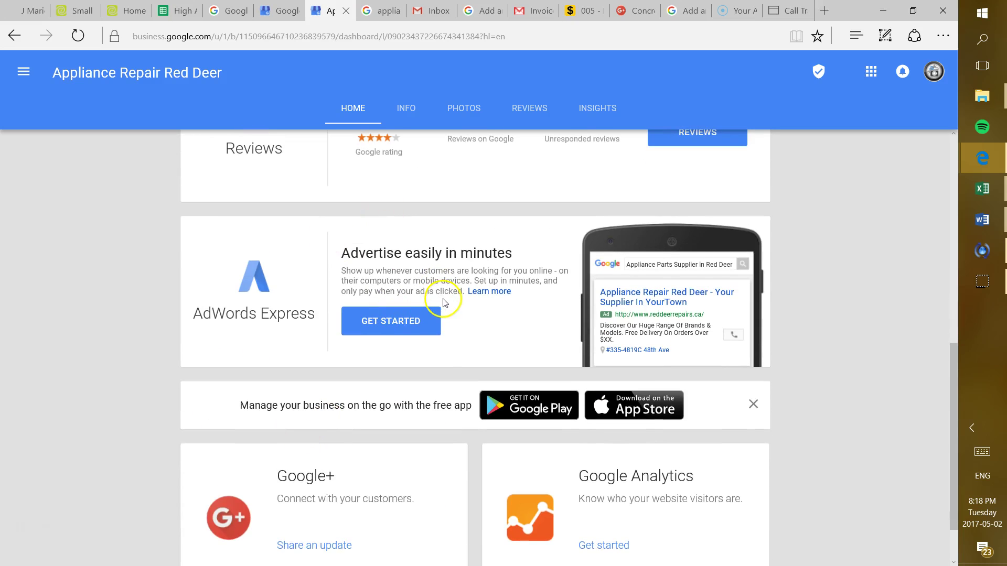
scroll(449, 326, "down", 1)
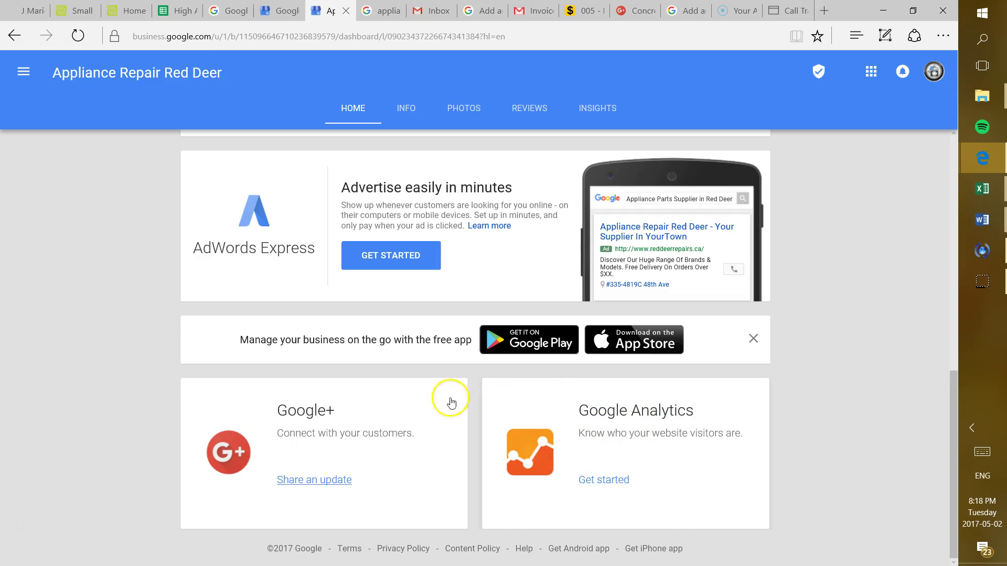
Open the Google+ card at the bottom of the Home dashboard
left_click(298, 417)
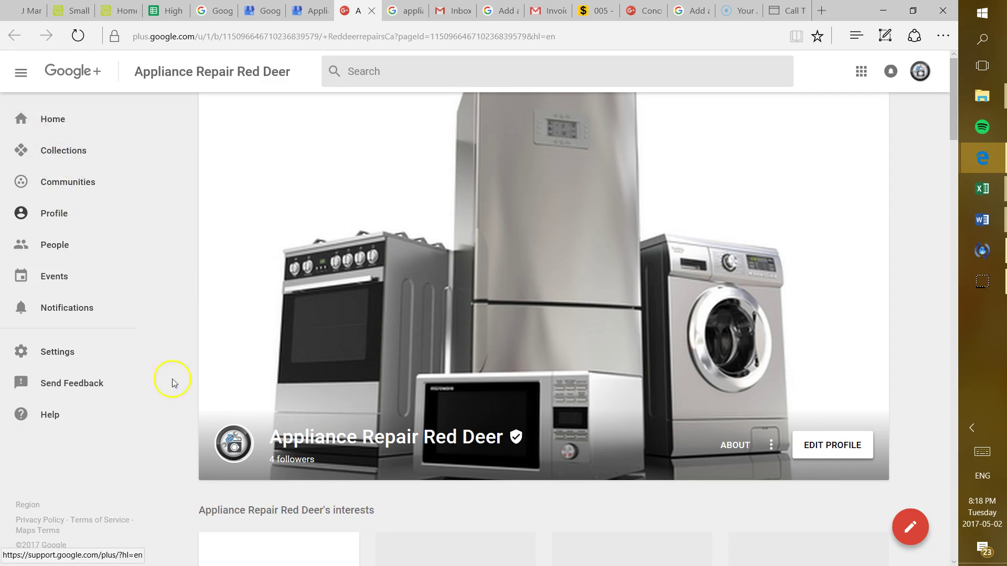
scroll(285, 320, "down", 5)
scroll(288, 326, "down", 7)
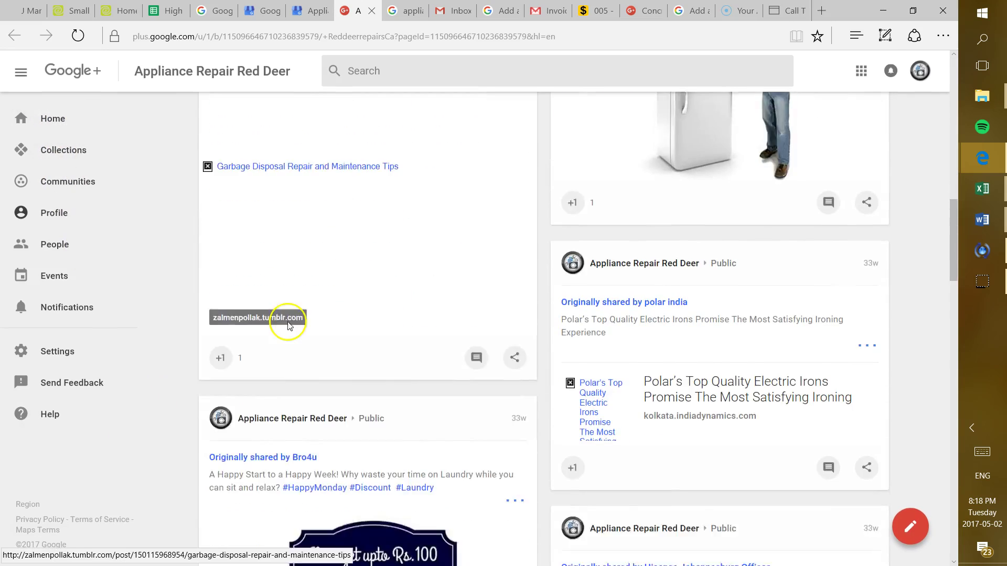
scroll(289, 328, "up", 3)
scroll(288, 326, "up", 6)
scroll(288, 326, "down", 4)
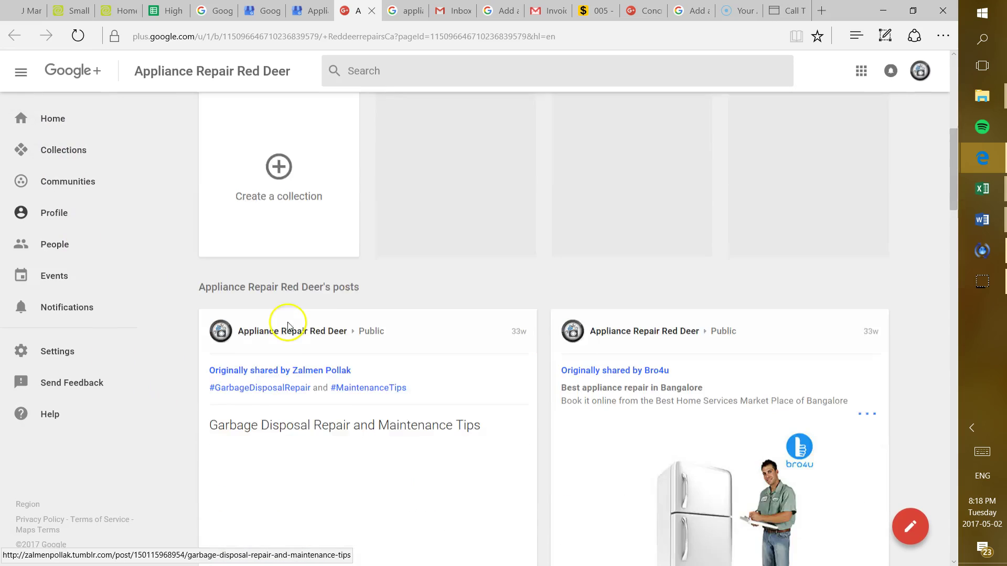
scroll(313, 201, "down", 2)
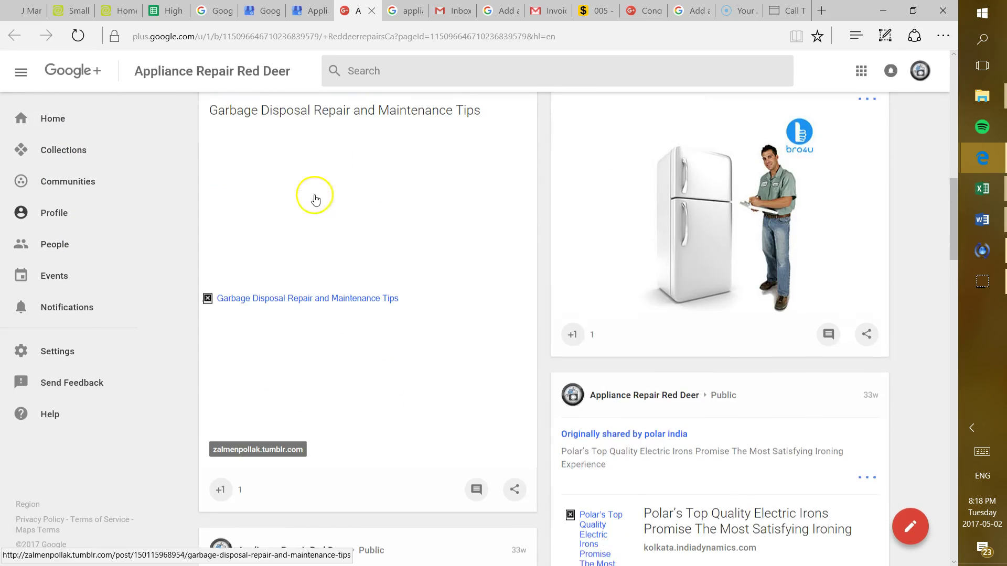
+1 the refrigerator and Garbage Disposal posts, close About me, and return to the dashboard
left_click(575, 330)
scroll(573, 346, "down", 2)
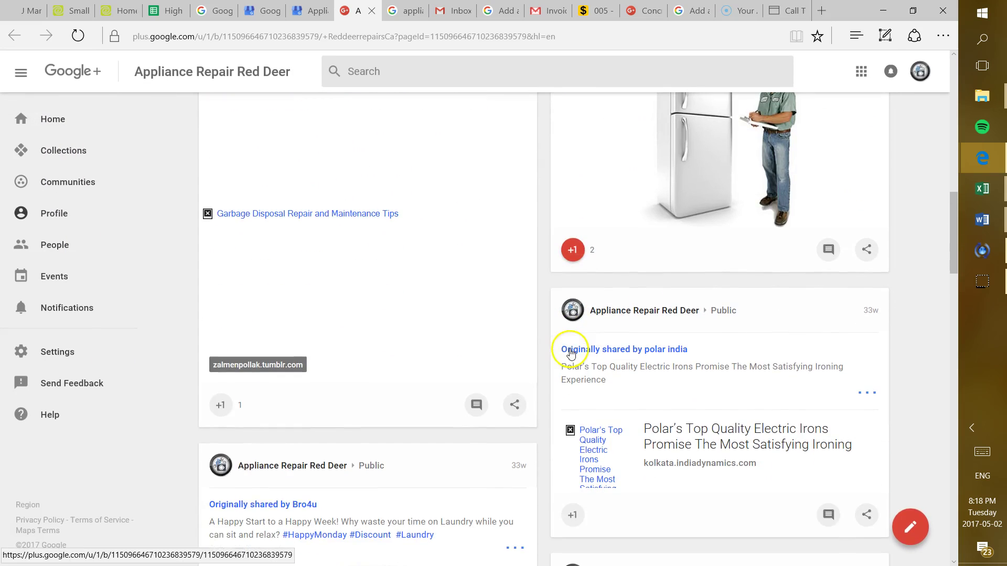
left_click(218, 406)
scroll(354, 386, "down", 5)
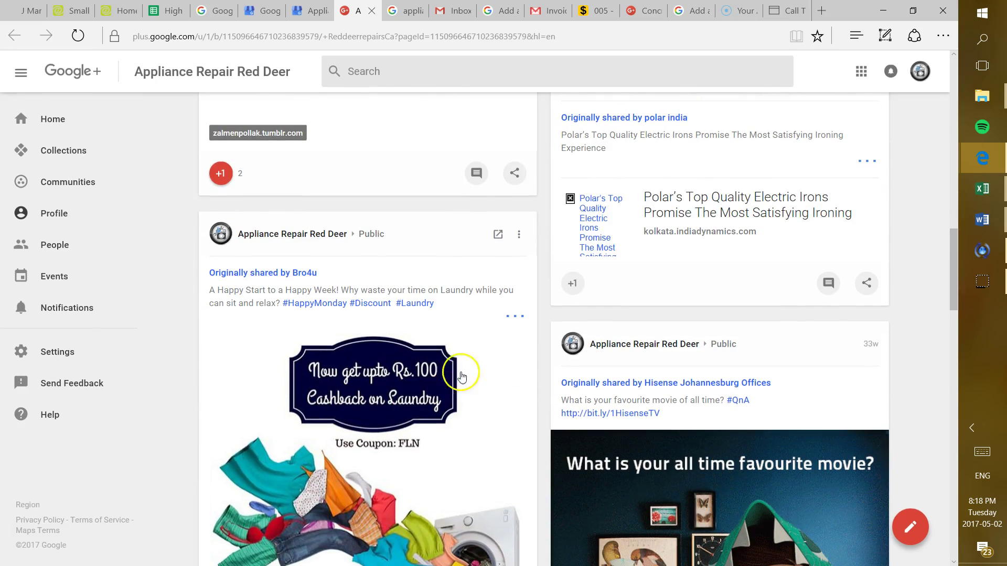
scroll(566, 322, "down", 1)
scroll(560, 351, "down", 3)
scroll(542, 382, "up", 4)
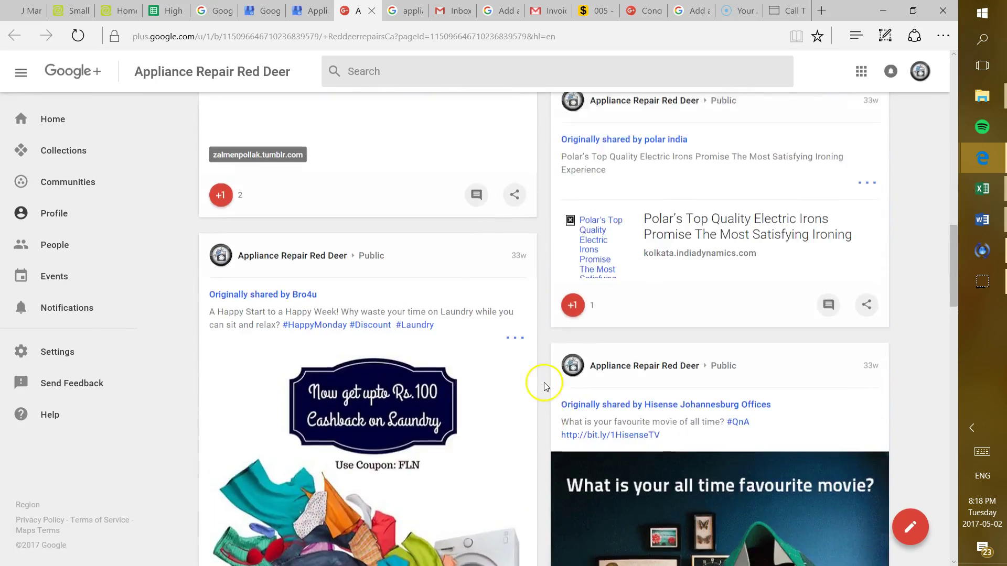
scroll(522, 396, "up", 3)
scroll(596, 370, "up", 4)
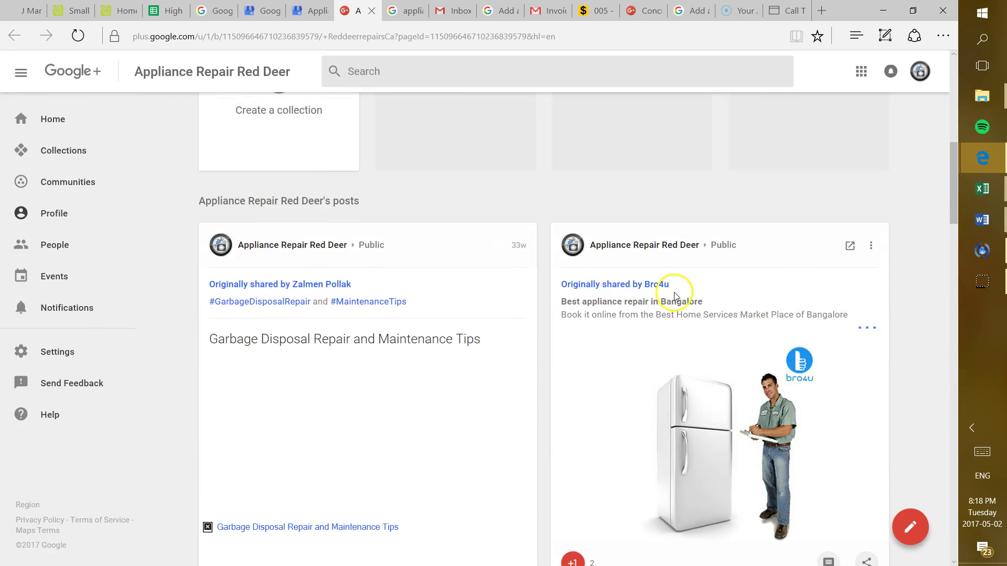
scroll(517, 328, "up", 3)
scroll(497, 338, "up", 3)
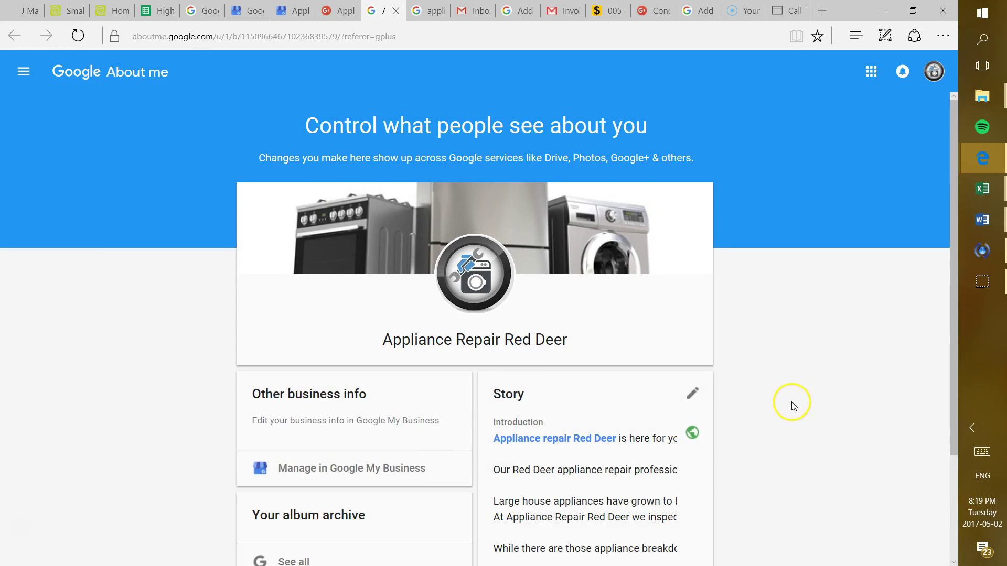
scroll(792, 405, "down", 2)
scroll(794, 408, "up", 1)
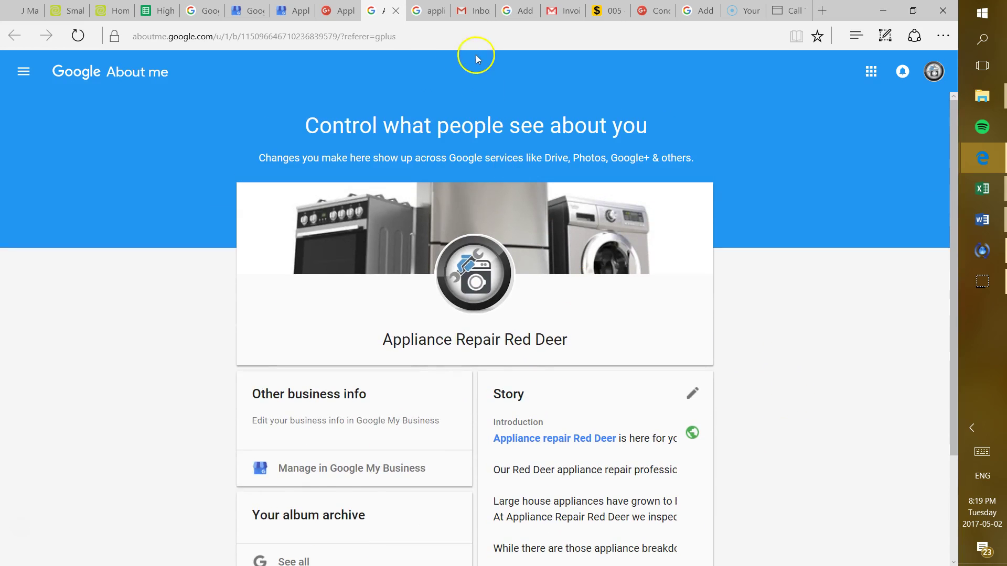
left_click(396, 12)
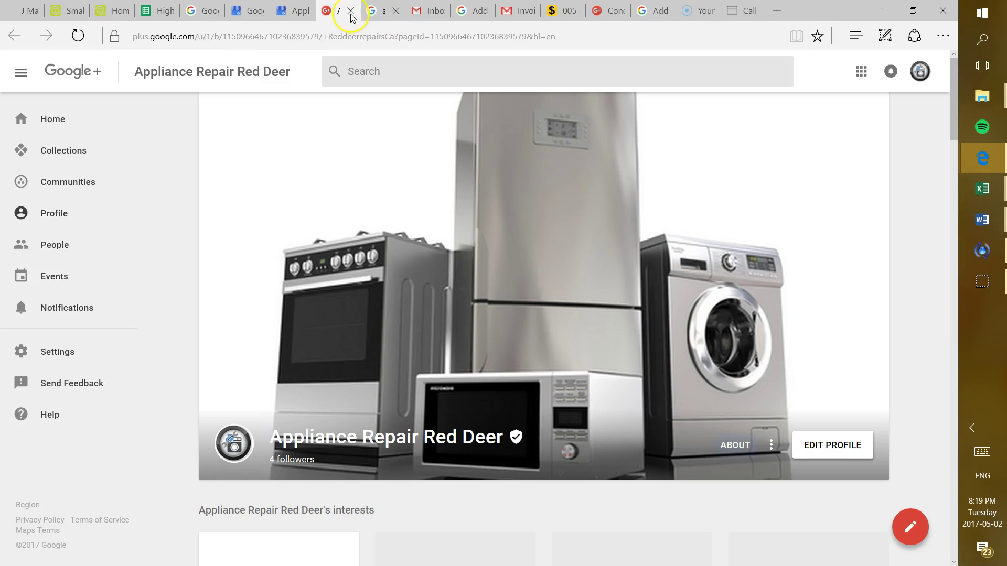
scroll(455, 354, "down", 3)
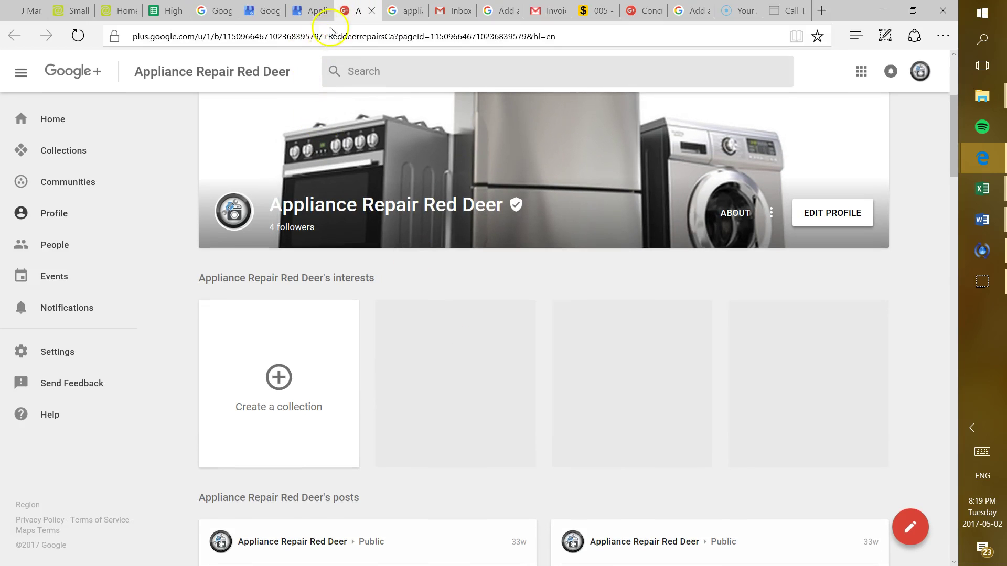
left_click(311, 11)
scroll(446, 355, "up", 3)
scroll(446, 355, "up", 5)
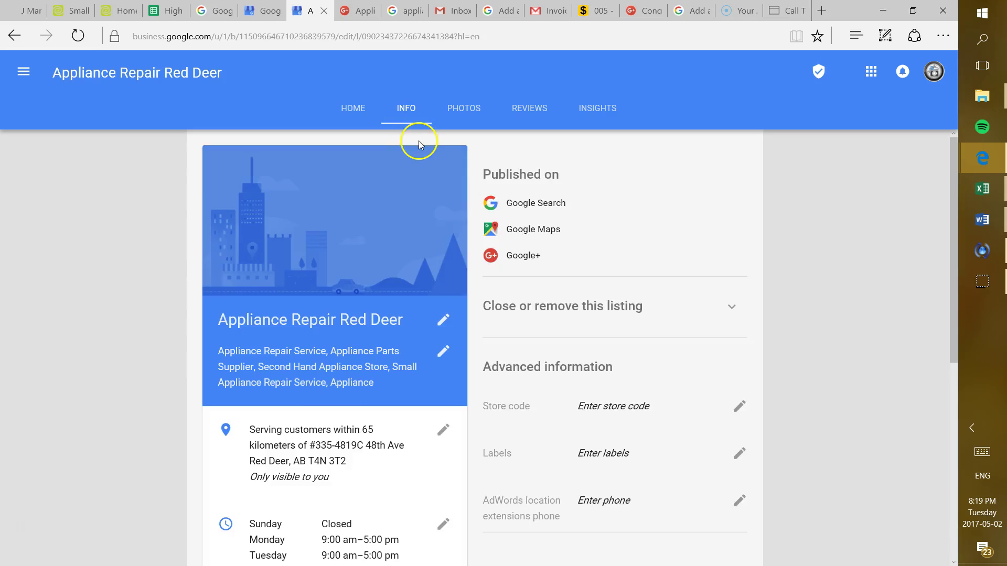
scroll(417, 197, "down", 2)
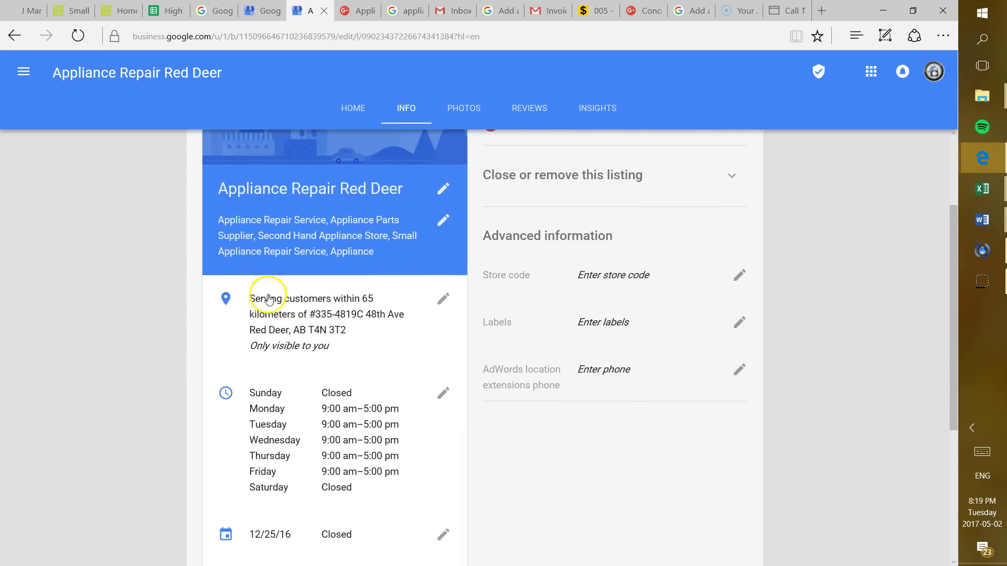
scroll(272, 315, "down", 3)
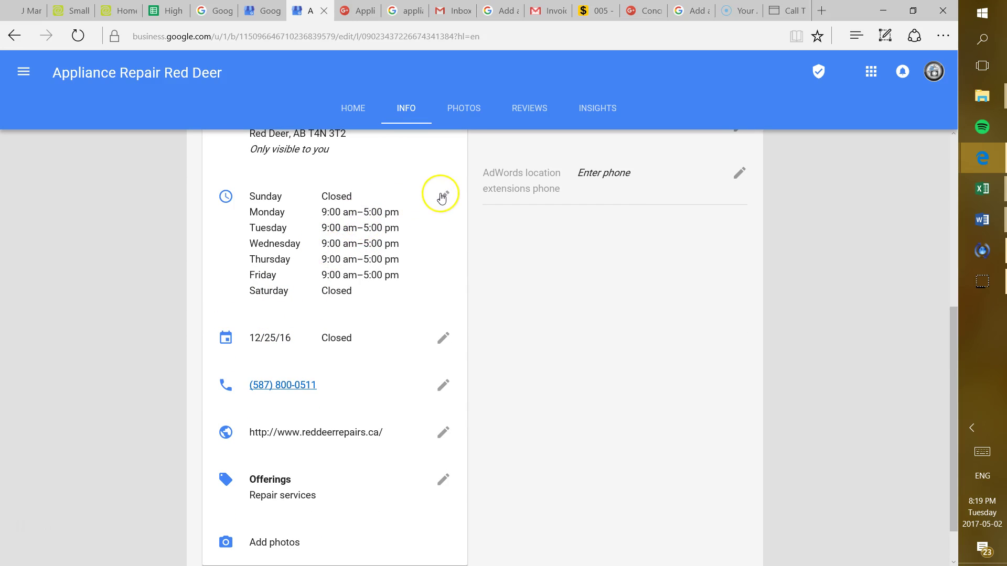
scroll(440, 198, "up", 1)
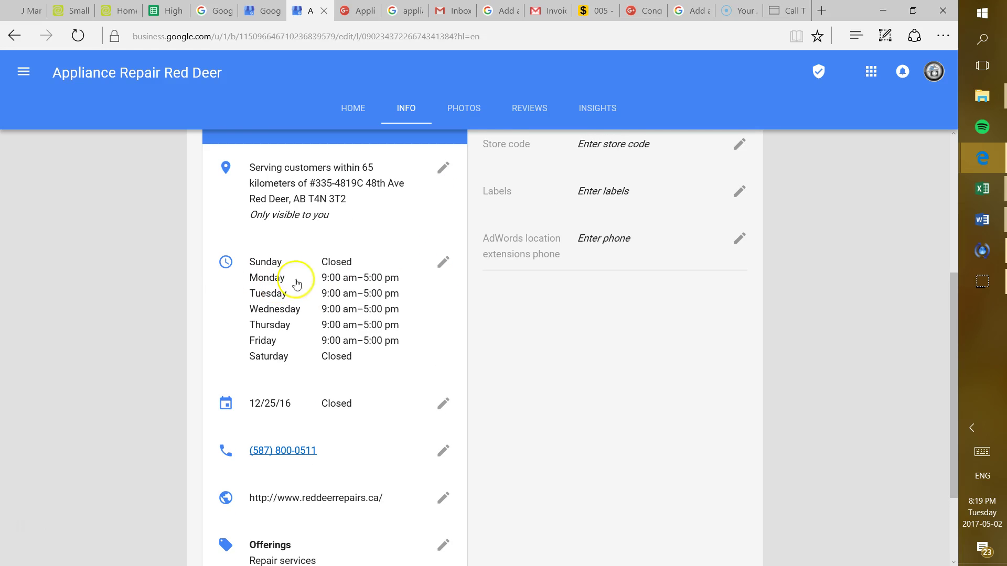
scroll(364, 321, "down", 2)
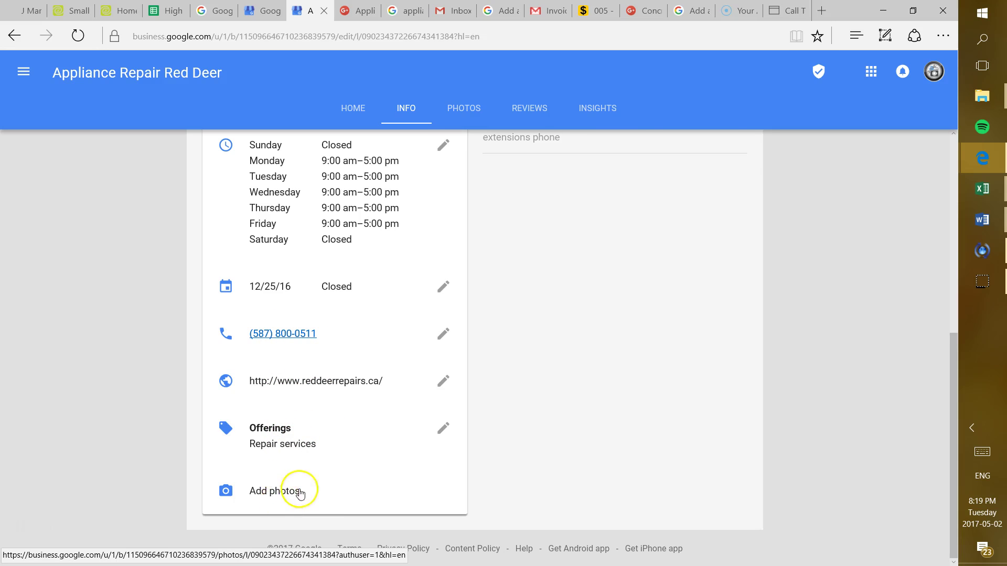
scroll(299, 493, "up", 3)
scroll(315, 483, "up", 1)
scroll(523, 304, "up", 1)
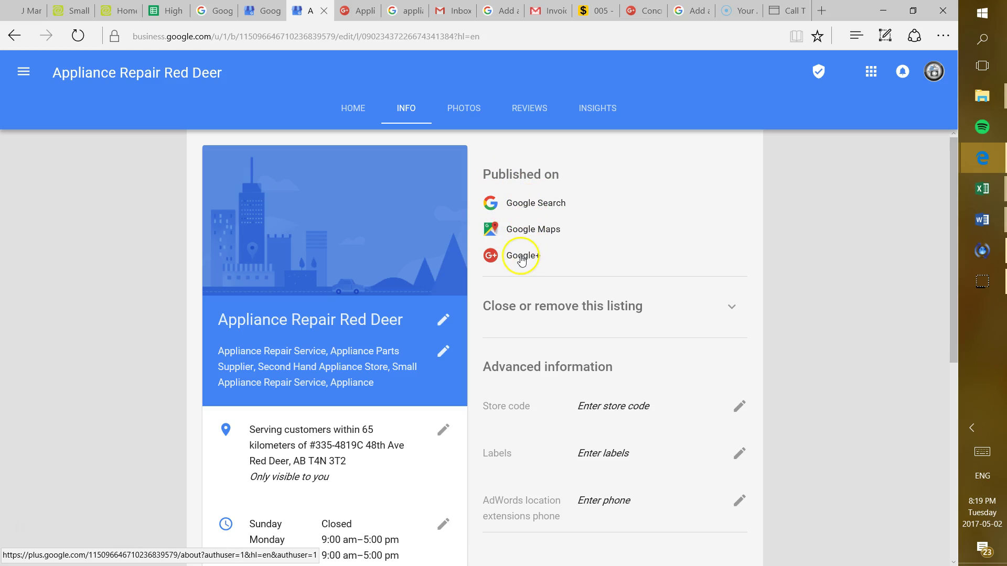
Browse the PHOTOS tab, dismissing its filter tip, then REVIEWS, INSIGHTS and back to HOME
left_click(464, 106)
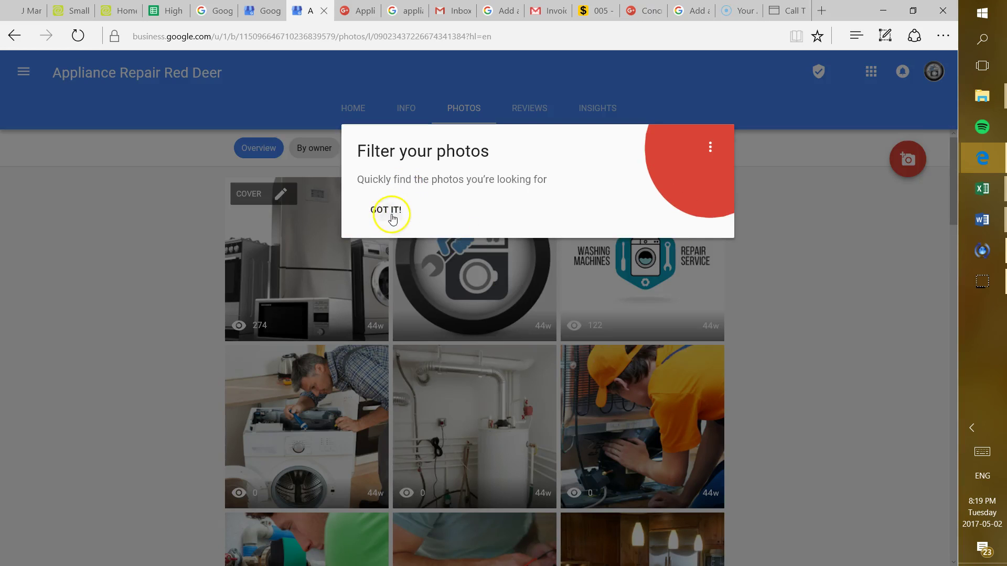
left_click(387, 212)
scroll(590, 296, "down", 4)
scroll(593, 300, "down", 3)
scroll(592, 300, "down", 3)
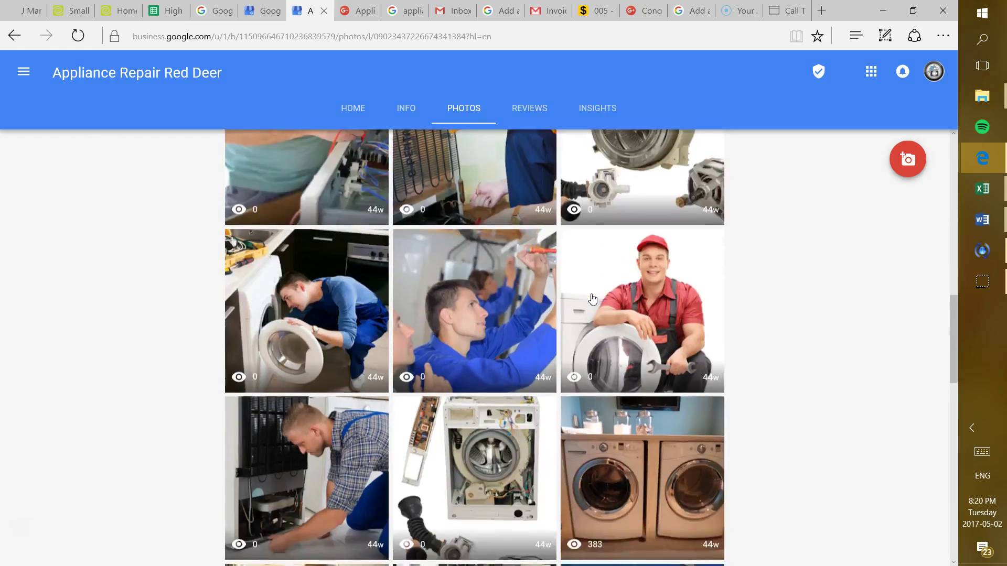
scroll(592, 301, "down", 3)
scroll(592, 300, "down", 3)
scroll(592, 299, "down", 2)
scroll(593, 299, "down", 1)
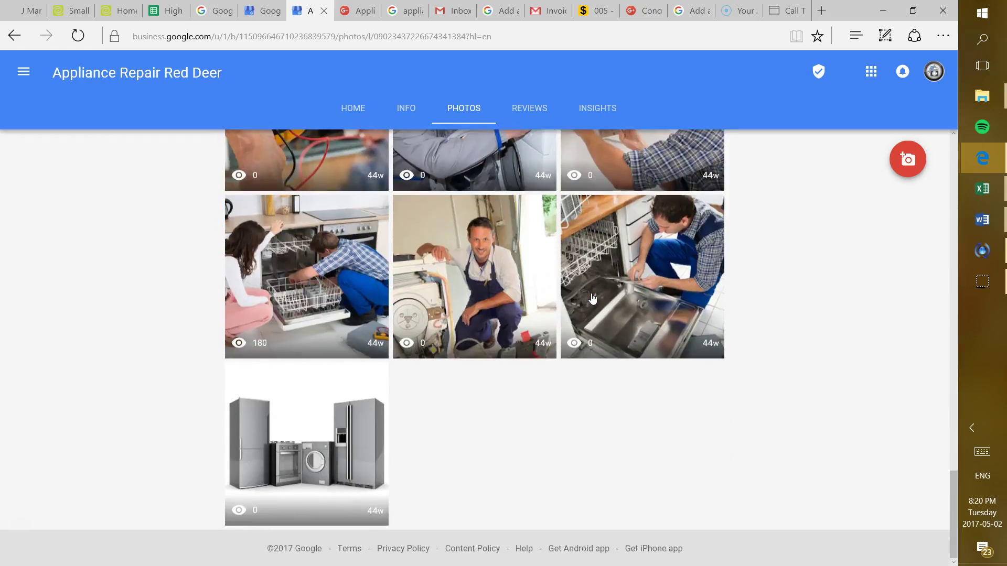
scroll(592, 299, "up", 5)
scroll(592, 299, "up", 5)
scroll(593, 299, "up", 5)
scroll(600, 304, "up", 3)
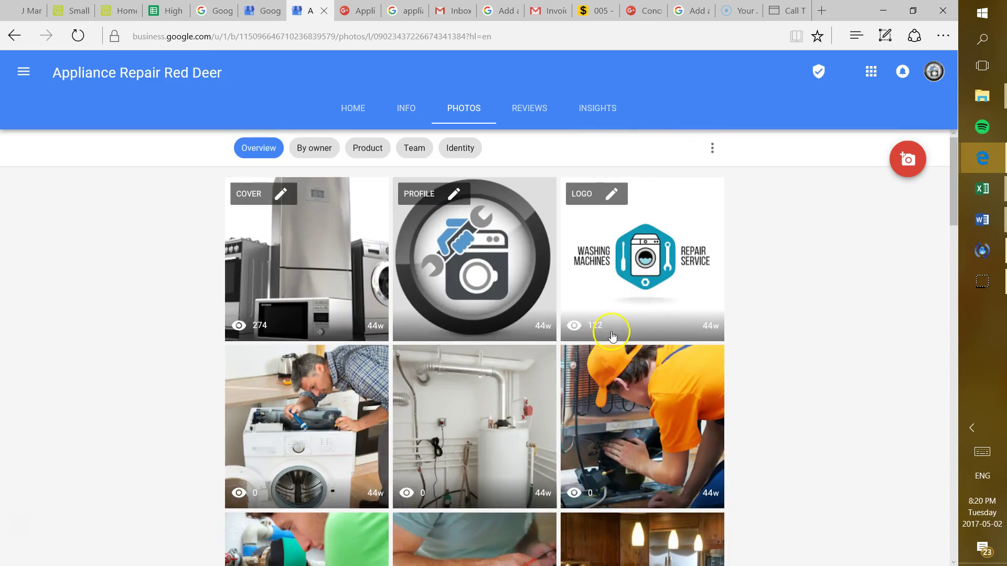
left_click(529, 113)
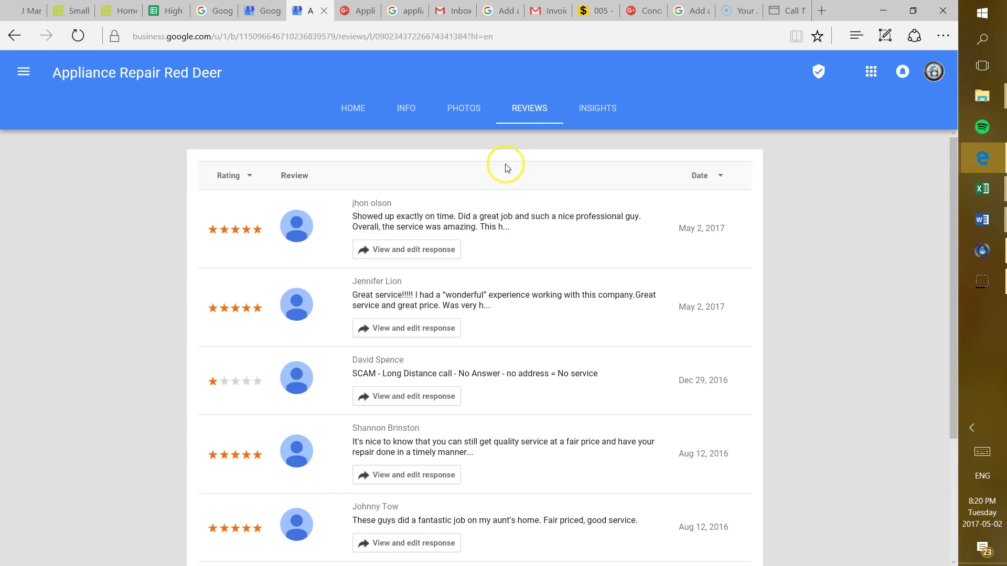
scroll(507, 168, "down", 3)
scroll(509, 173, "up", 2)
scroll(508, 180, "up", 2)
left_click(593, 111)
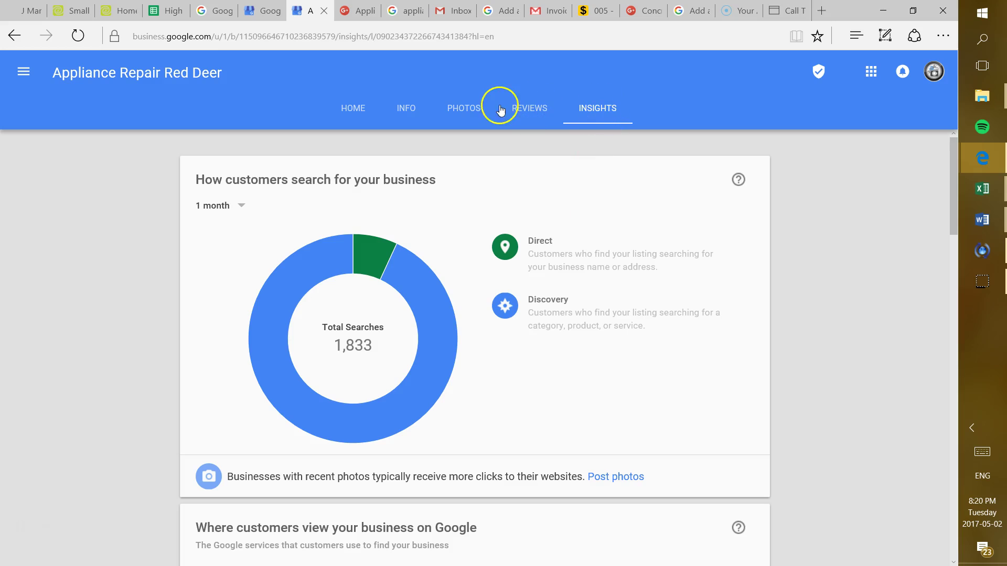
left_click(346, 110)
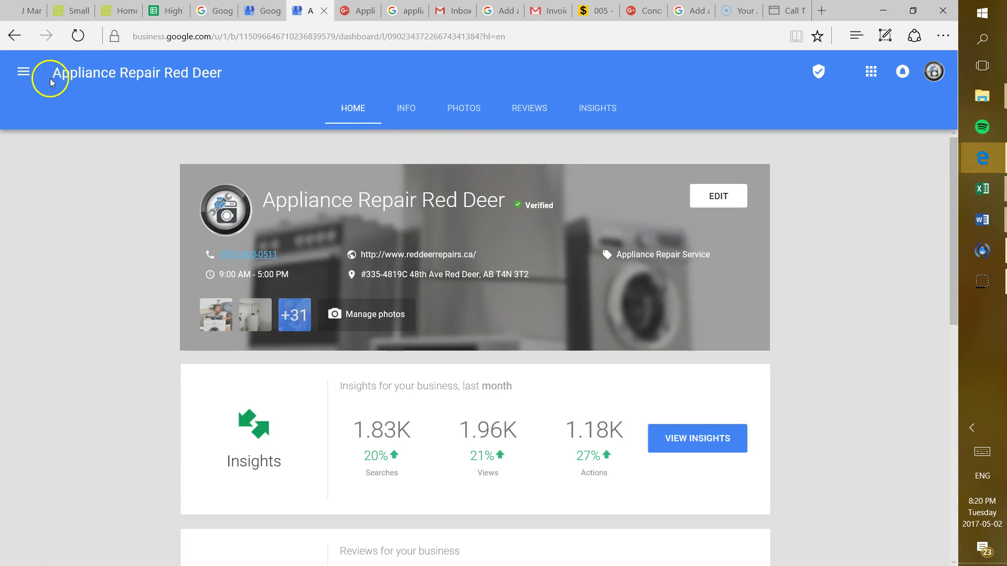
Choose Manage users from the main menu to open the listing's Manage permissions
left_click(24, 74)
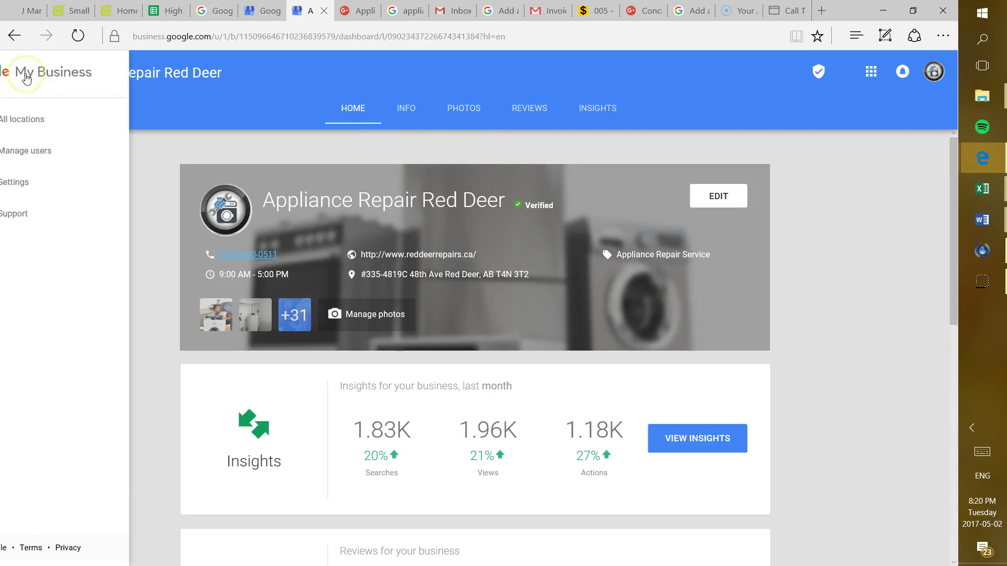
left_click(79, 154)
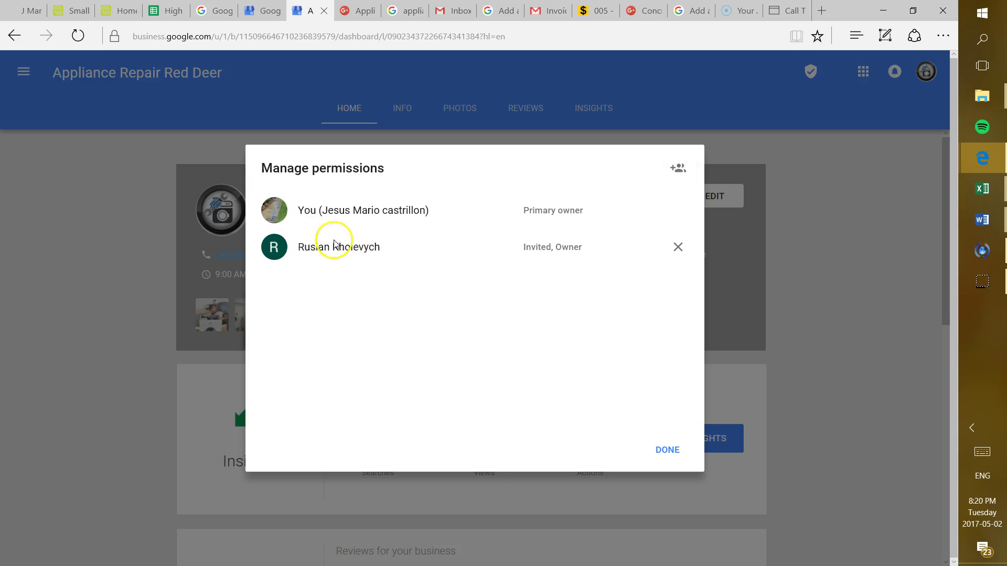
Begin inviting a new user, edit the name search, then cancel without adding anyone
left_click(678, 171)
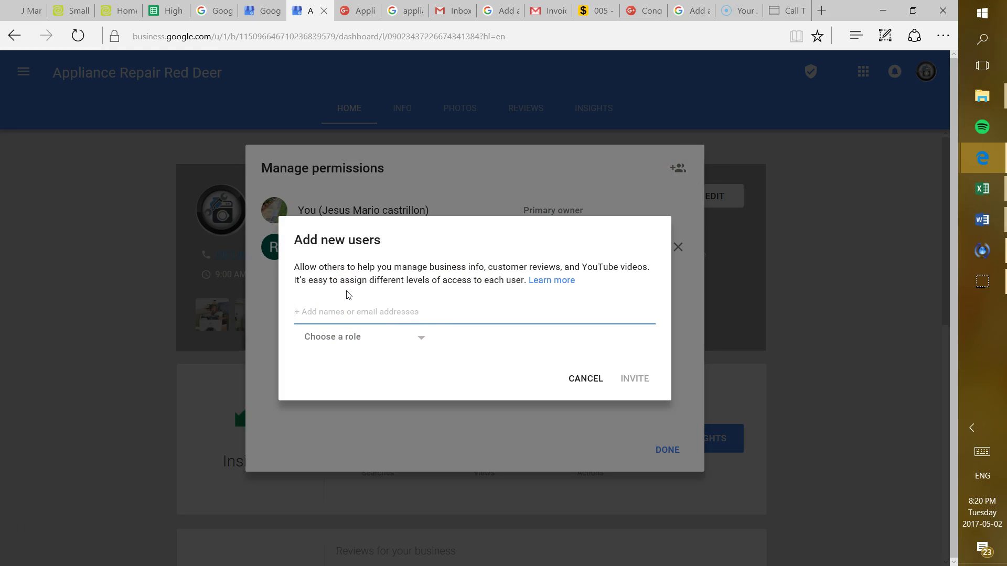
type("ruslan")
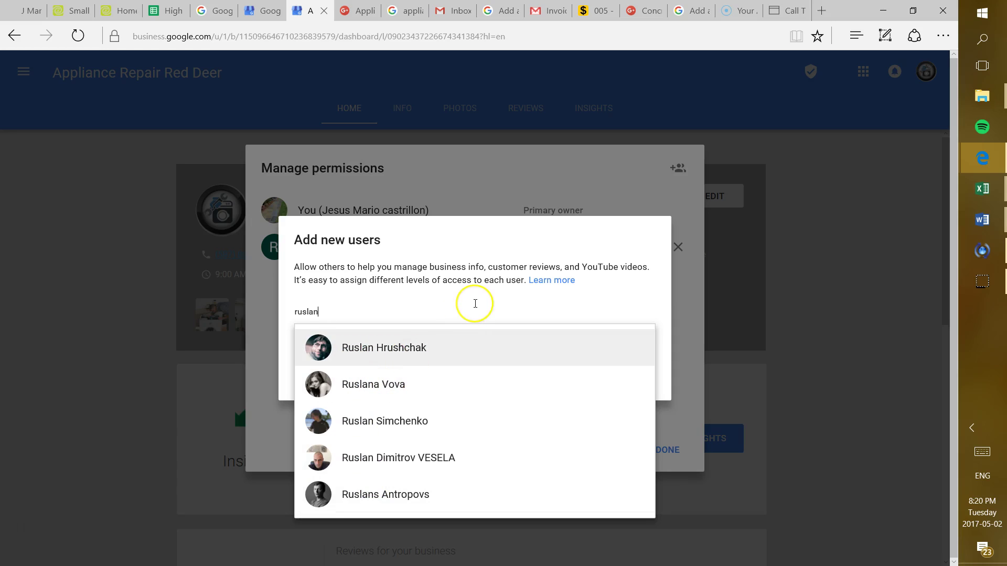
key("BackSpace")
key("BackSpace")
key("BackSpace")
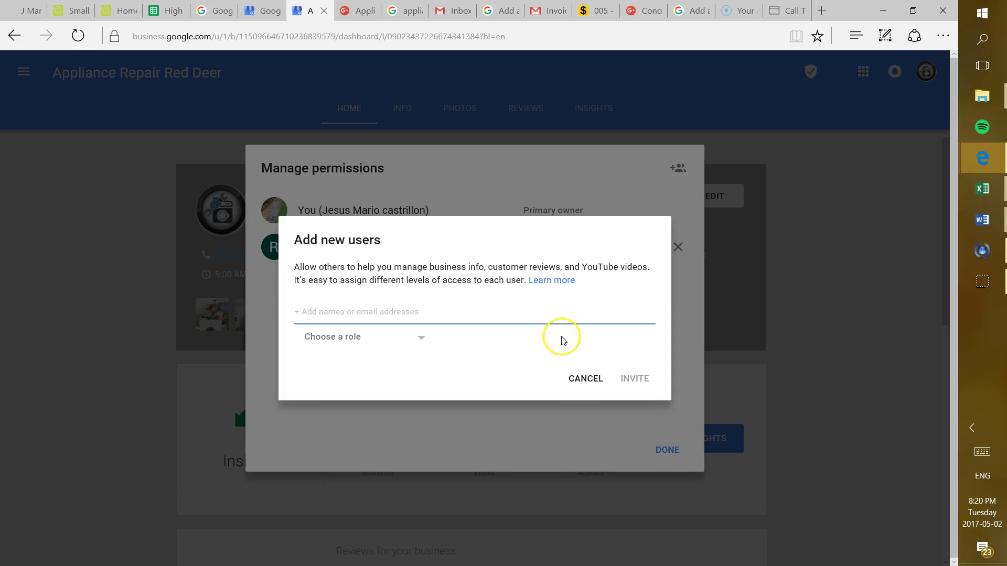
left_click(586, 378)
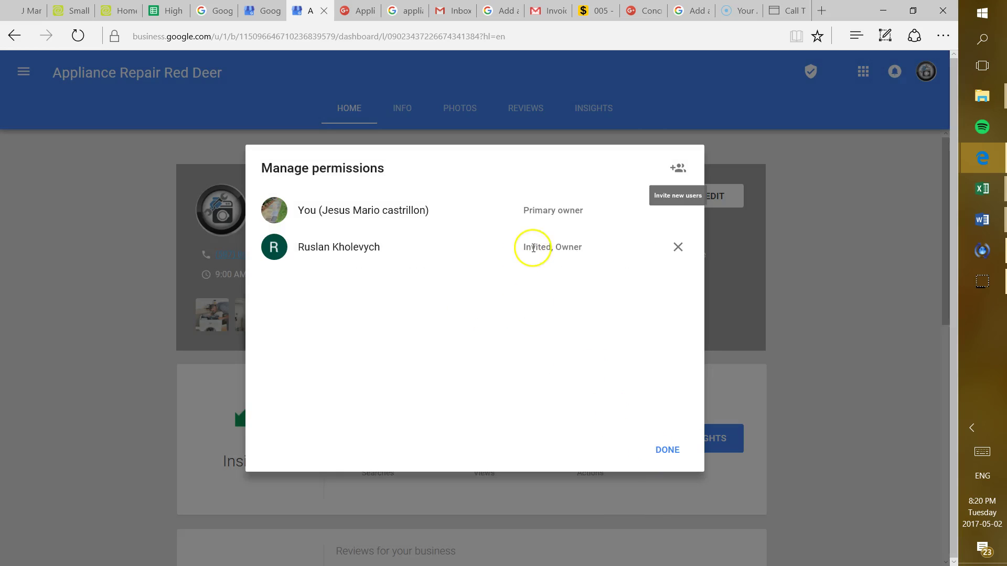
Highlight the invited owner's status and primary owner's name, then close permissions with Done
left_click_drag(525, 248, 584, 248)
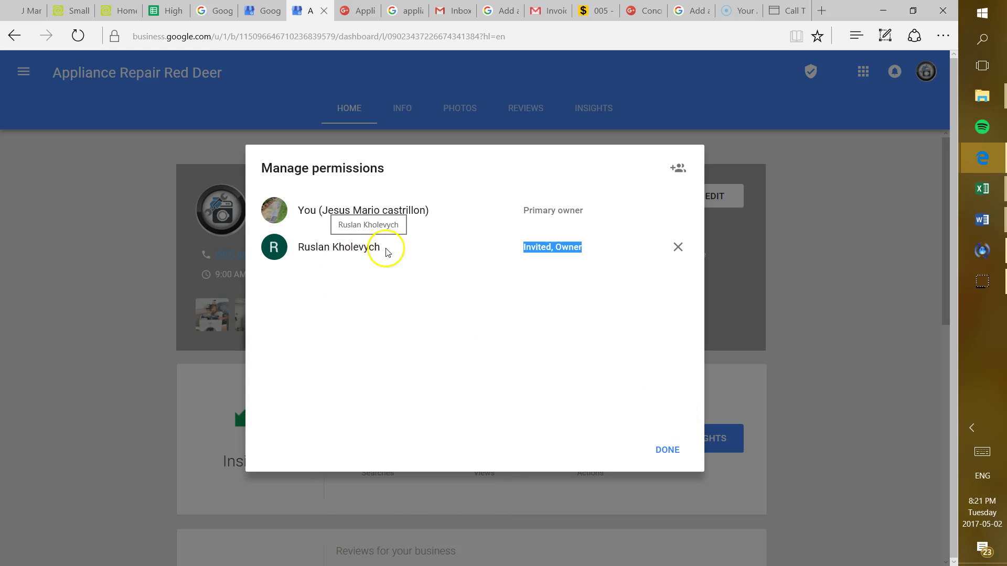
left_click_drag(432, 219, 318, 219)
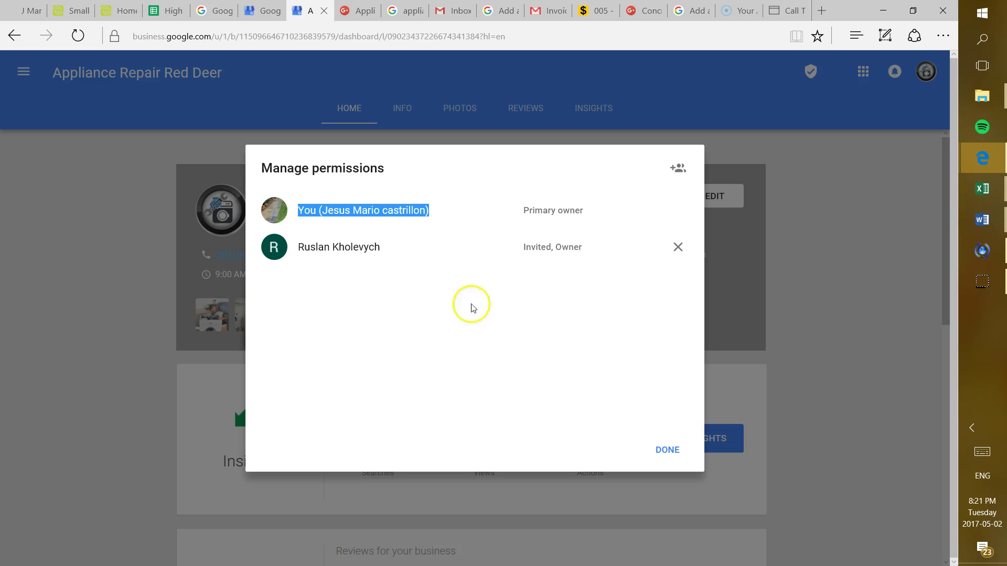
left_click(661, 450)
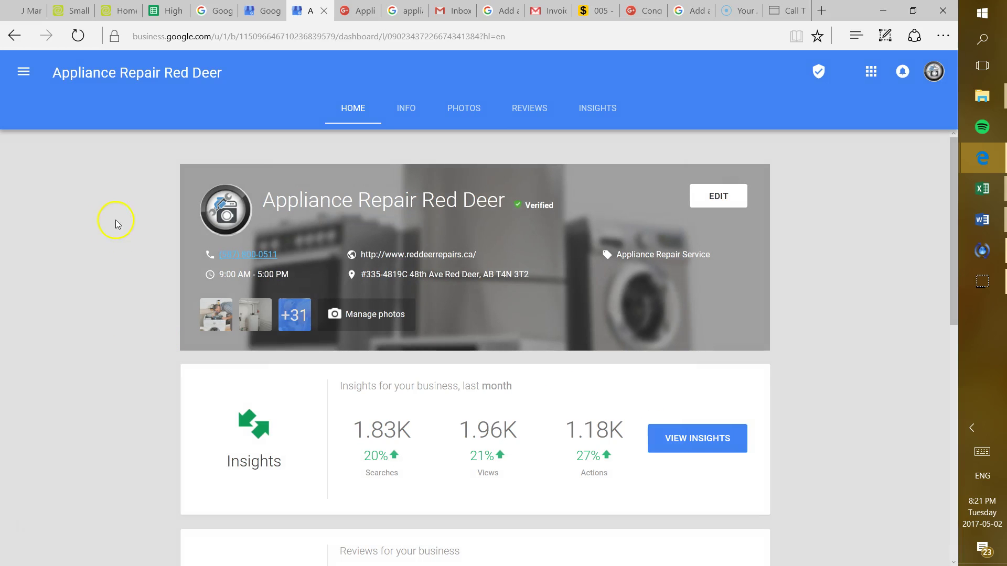
scroll(116, 220, "down", 1)
scroll(115, 219, "down", 3)
scroll(115, 219, "up", 3)
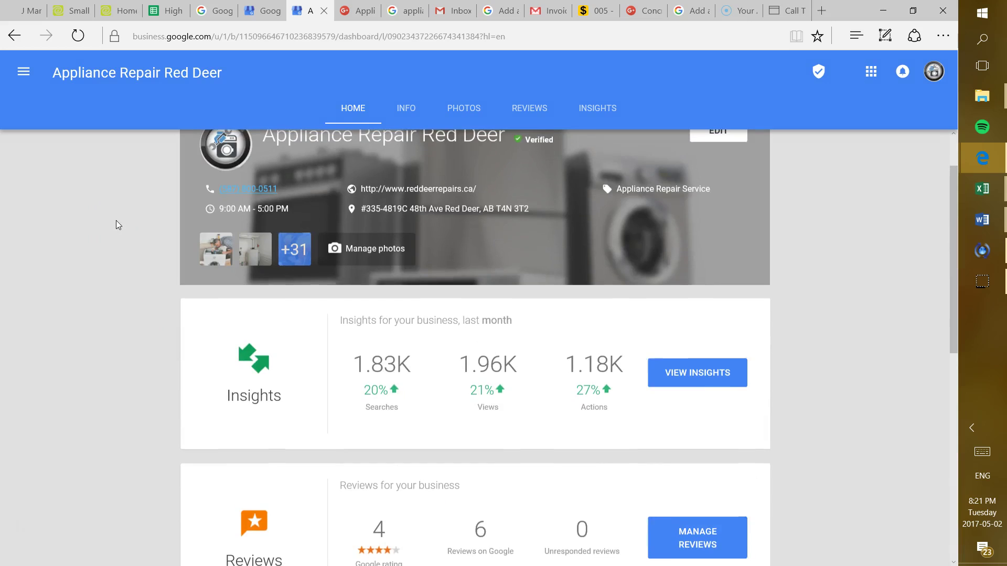